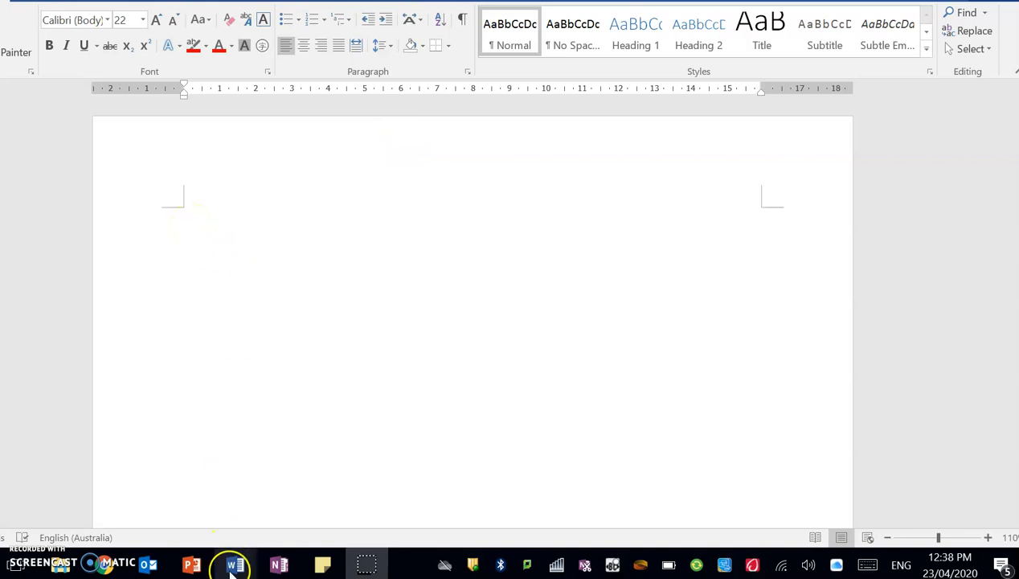
Bring the Week 1-2 worksheet to the front and scroll through it.
{"action": "mouse_move", "coordinate": [235, 565]}
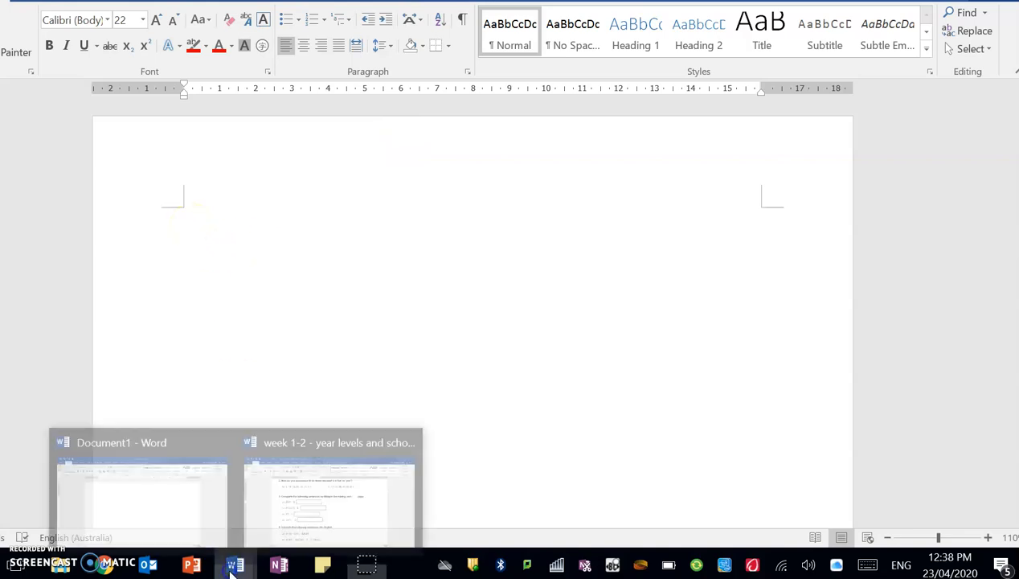
{"action": "left_click", "coordinate": [386, 495]}
{"action": "scroll", "coordinate": [703, 327], "scroll_direction": "up", "scroll_amount": 20}
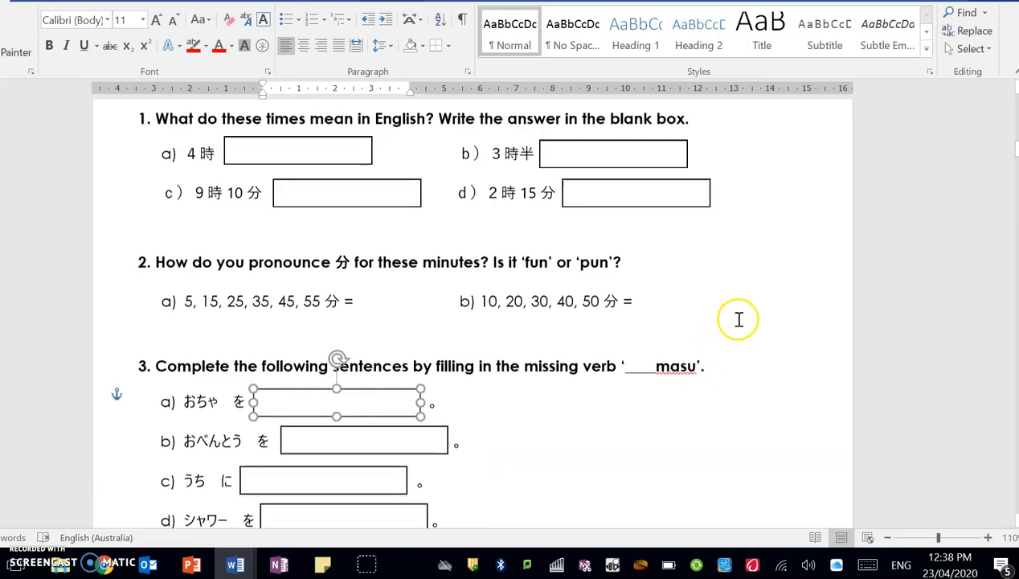
{"action": "scroll", "coordinate": [739, 318], "scroll_direction": "up", "scroll_amount": 3}
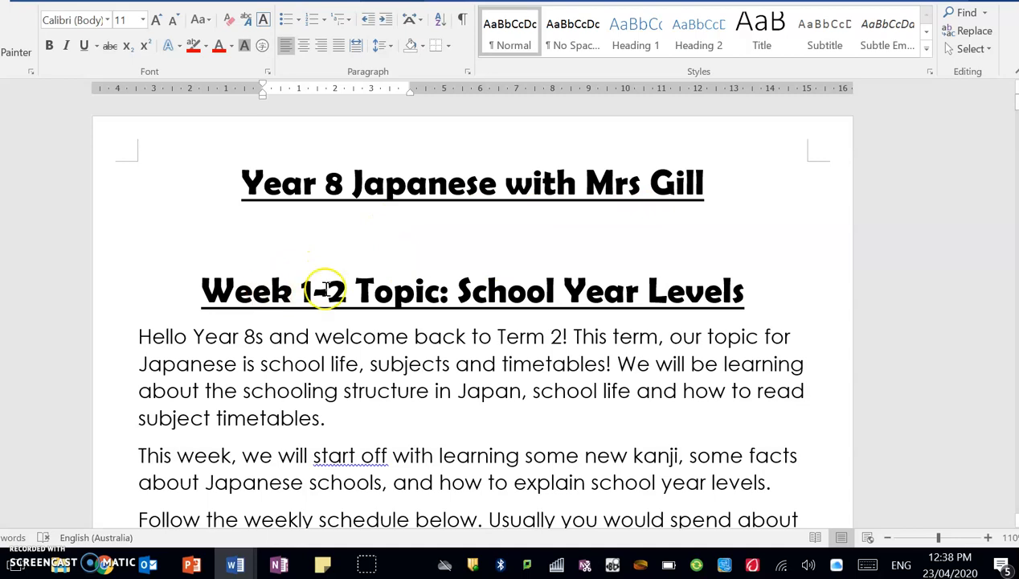
{"action": "scroll", "coordinate": [769, 278], "scroll_direction": "down", "scroll_amount": 3}
{"action": "scroll", "coordinate": [641, 254], "scroll_direction": "up", "scroll_amount": 3}
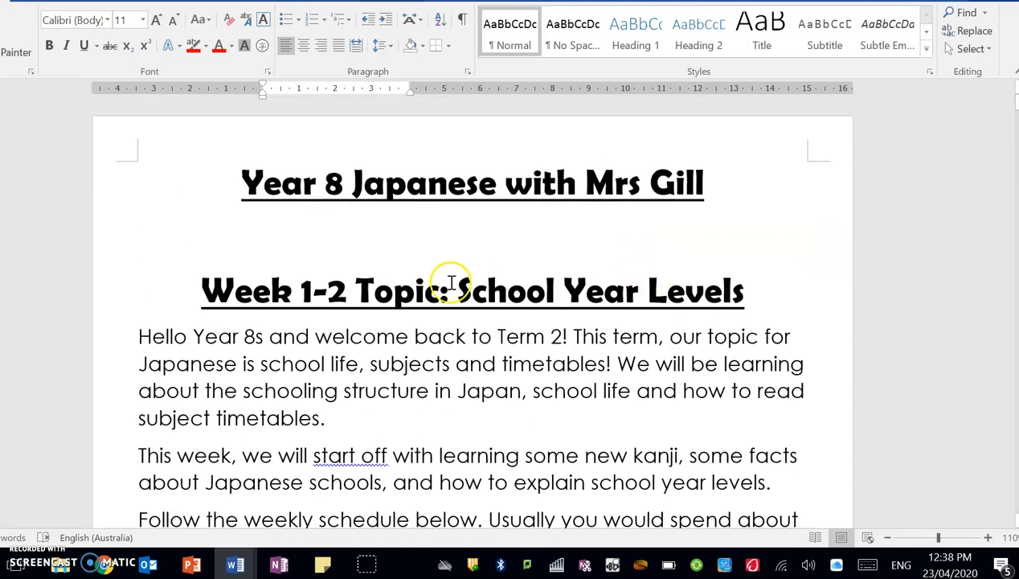
{"action": "scroll", "coordinate": [740, 282], "scroll_direction": "down", "scroll_amount": 1}
{"action": "scroll", "coordinate": [747, 288], "scroll_direction": "down", "scroll_amount": 15}
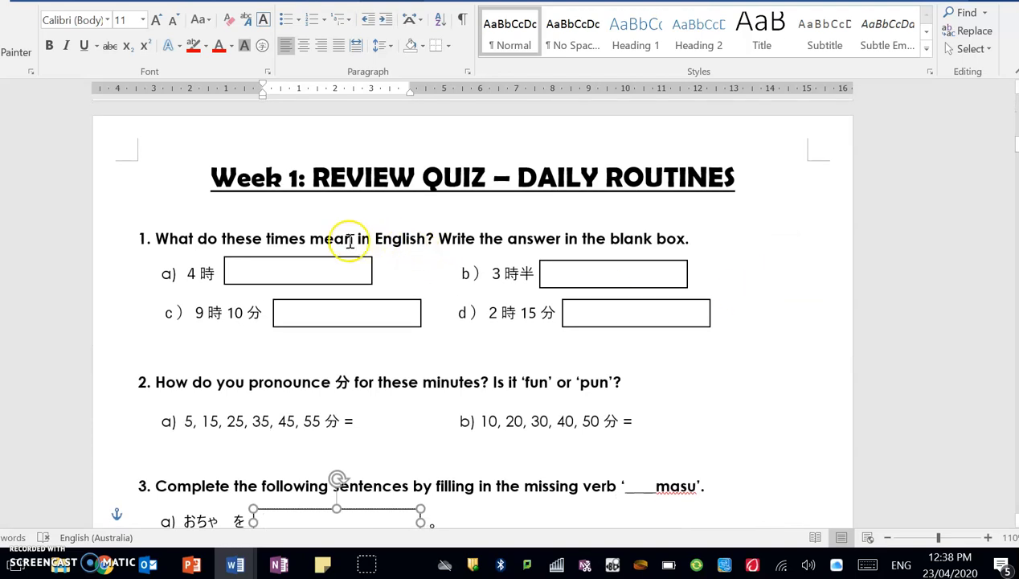
{"action": "scroll", "coordinate": [346, 238], "scroll_direction": "down", "scroll_amount": 3}
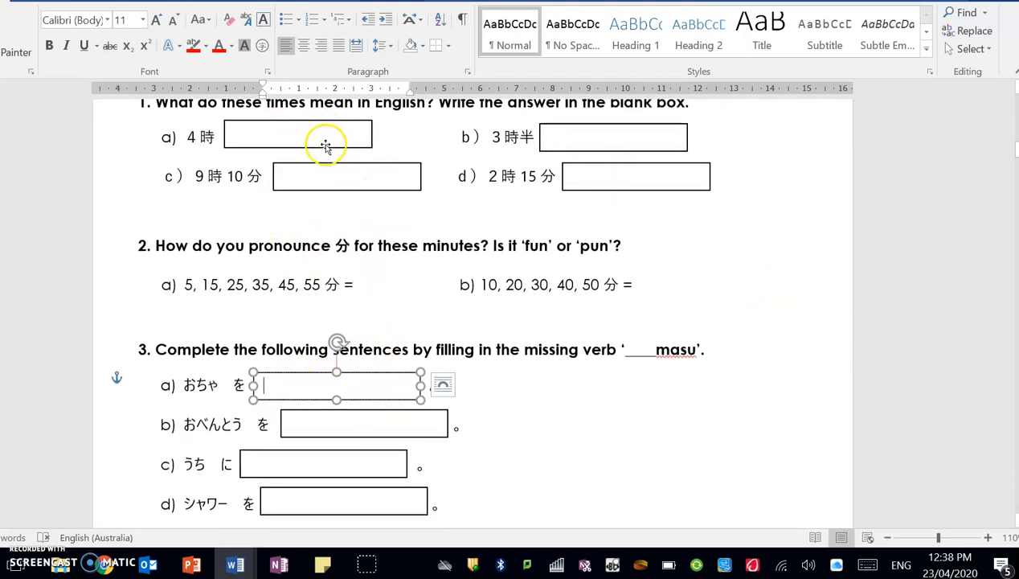
{"action": "scroll", "coordinate": [502, 274], "scroll_direction": "down", "scroll_amount": 2}
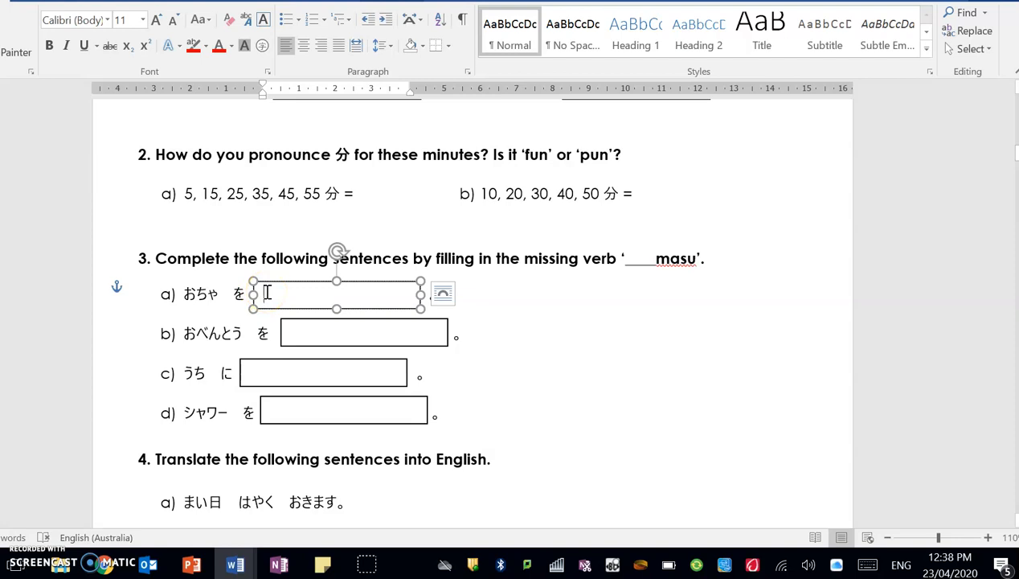
Select question 3's b), c) and d) answer boxes, then c), b) and a) again.
{"action": "left_click", "coordinate": [329, 337]}
{"action": "left_click", "coordinate": [285, 361]}
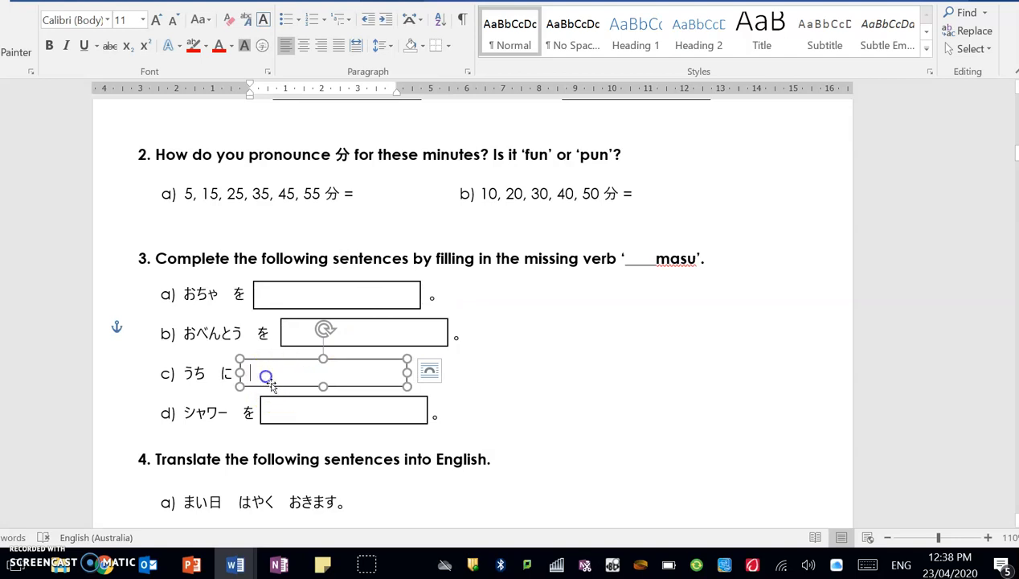
{"action": "left_click", "coordinate": [291, 412]}
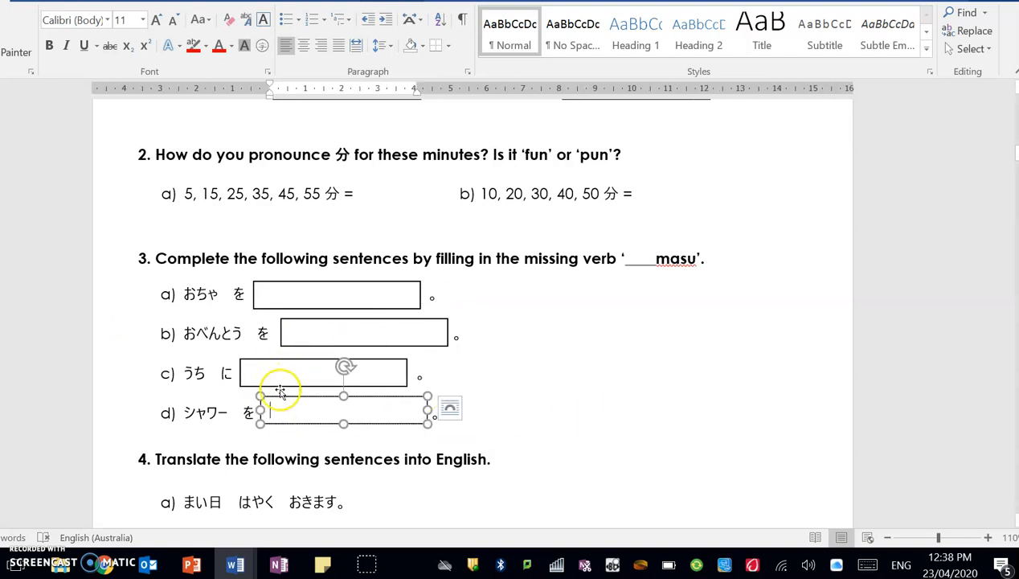
{"action": "scroll", "coordinate": [280, 392], "scroll_direction": "down", "scroll_amount": 3}
{"action": "left_click", "coordinate": [274, 238]}
{"action": "left_click", "coordinate": [321, 194]}
{"action": "left_click", "coordinate": [298, 157]}
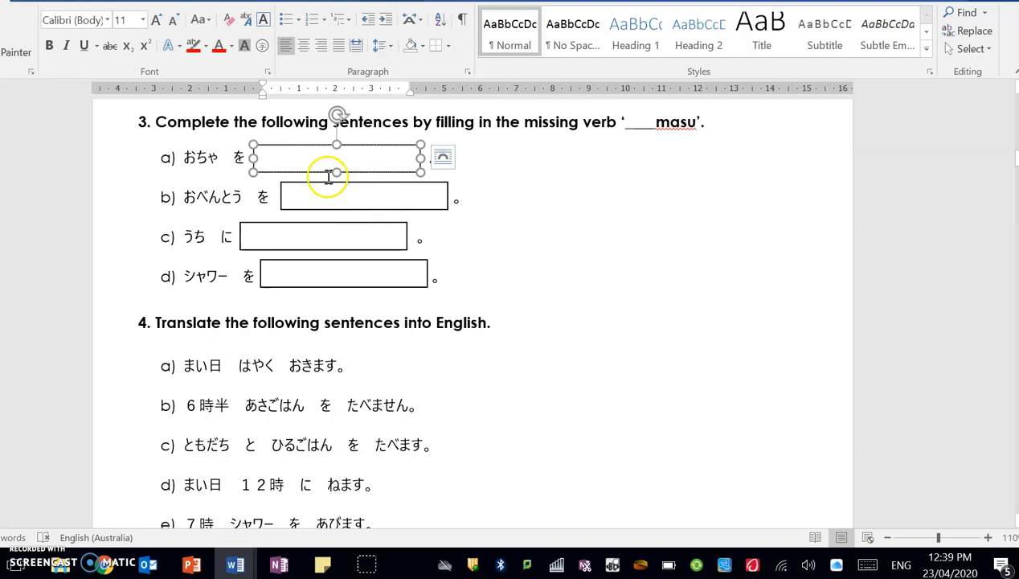
Return to the blank Document1 and switch keyboard input to Japanese – Microsoft IME.
{"action": "mouse_move", "coordinate": [237, 562]}
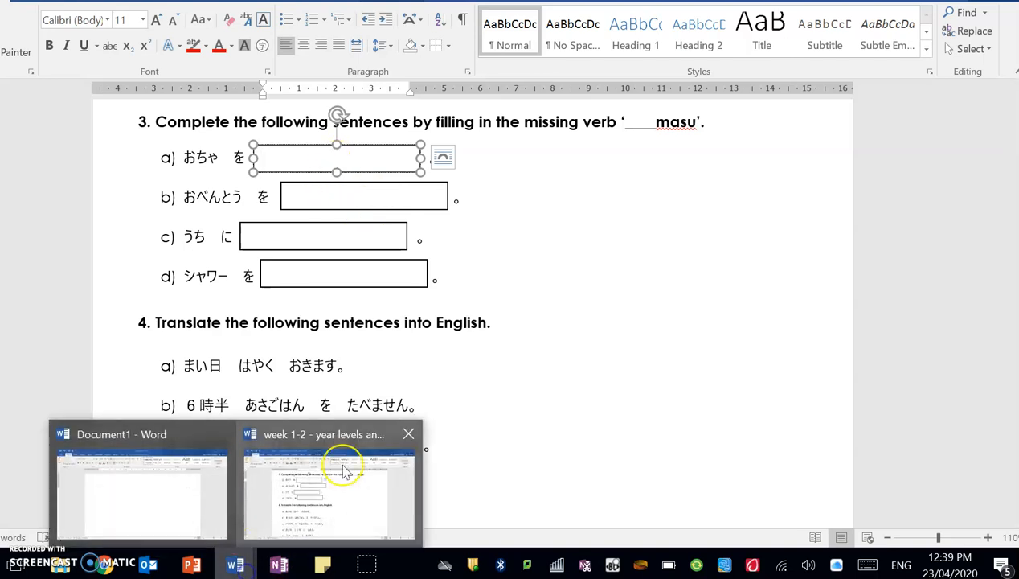
{"action": "left_click", "coordinate": [201, 472]}
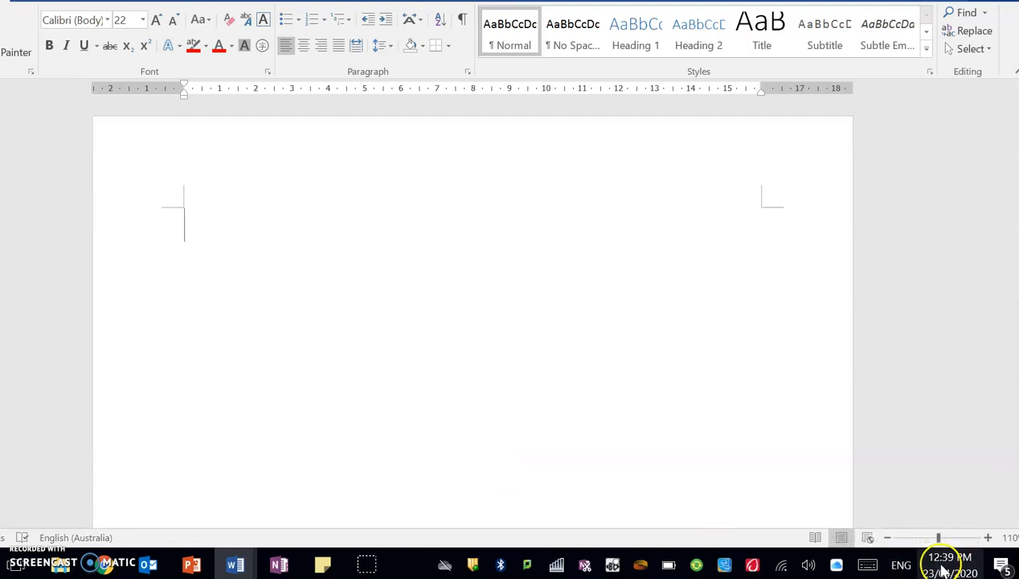
{"action": "left_click", "coordinate": [901, 565]}
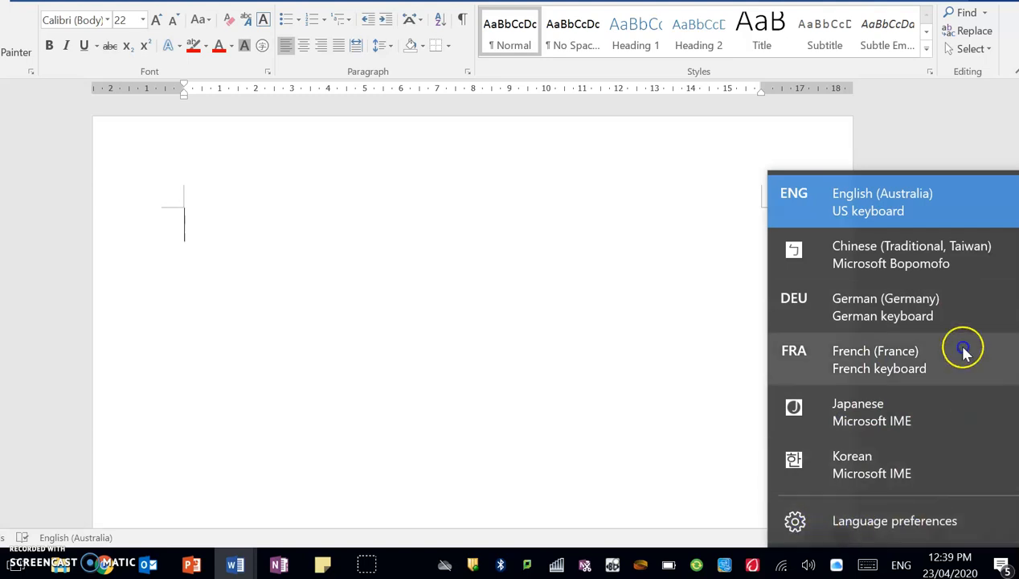
{"action": "left_click", "coordinate": [840, 420]}
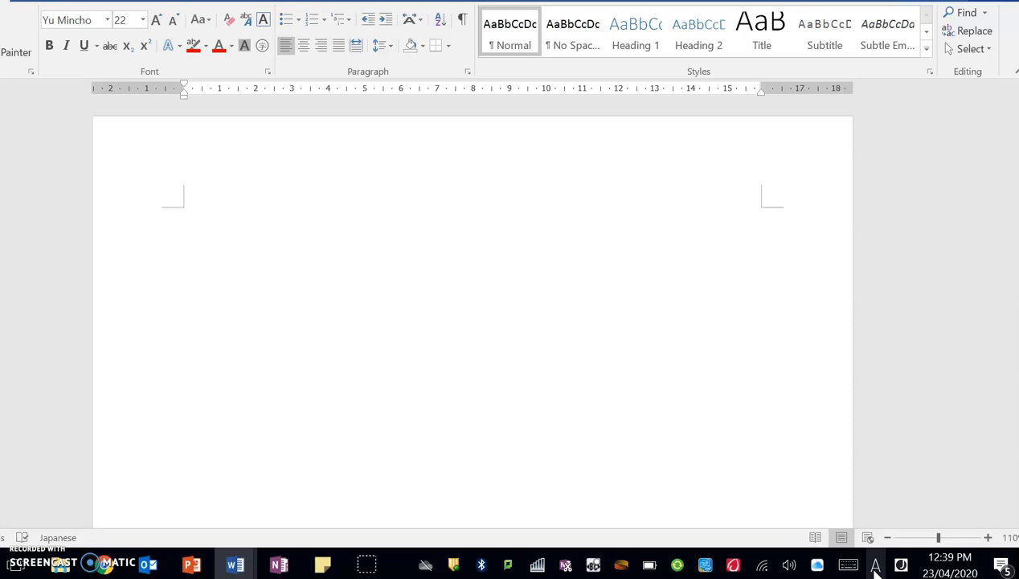
Set the Microsoft IME input mode to Hiragana.
{"action": "right_click", "coordinate": [875, 567]}
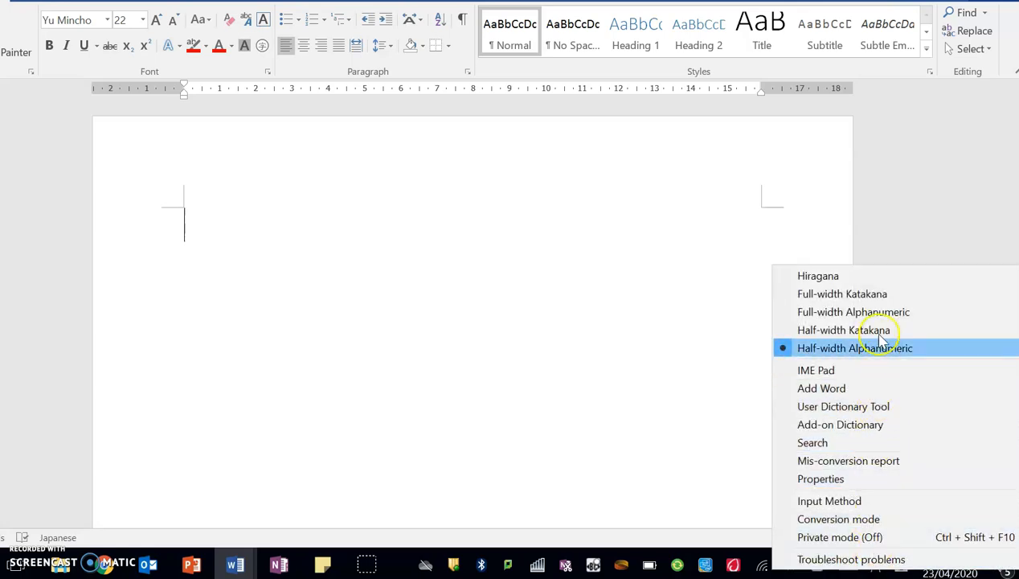
{"action": "left_click", "coordinate": [845, 279]}
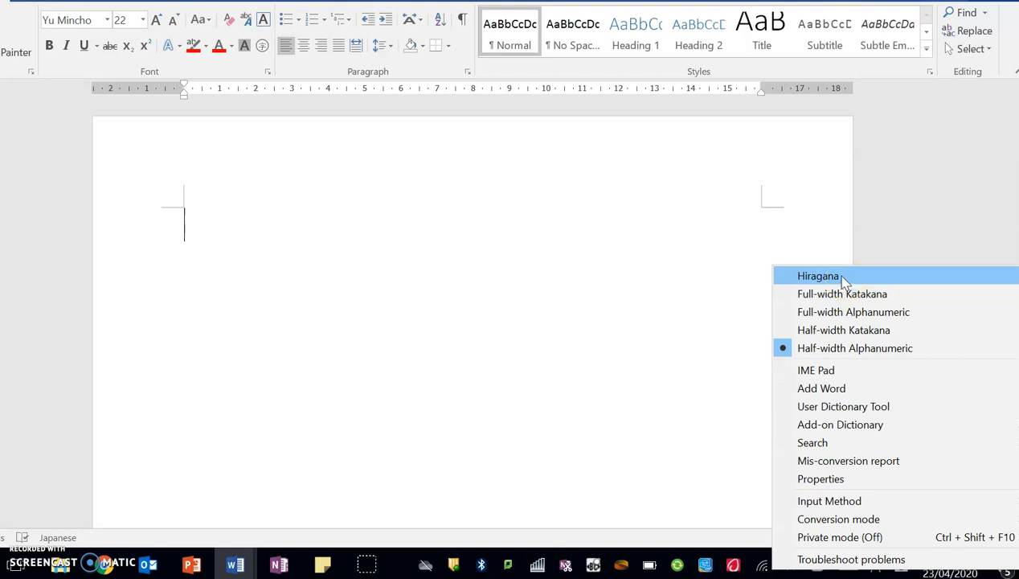
{"action": "left_click", "coordinate": [839, 275]}
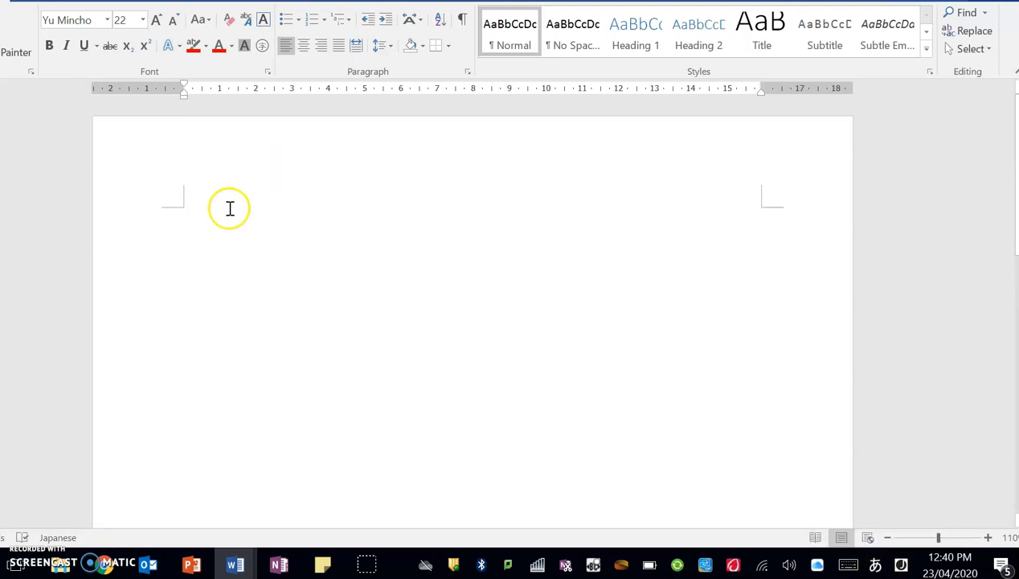
Type おはよう at the start of the document, followed by a space.
{"action": "left_click", "coordinate": [189, 220]}
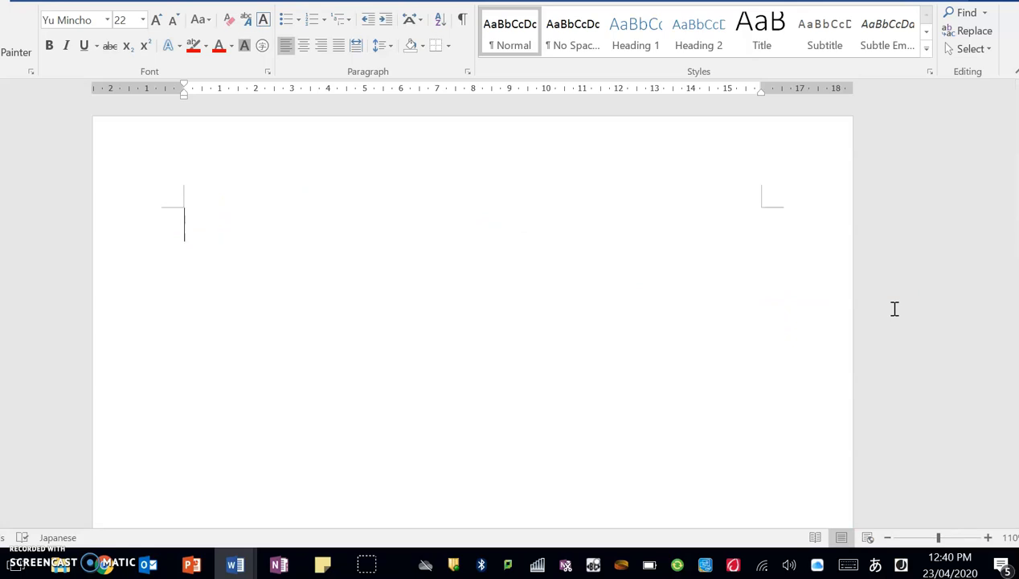
{"action": "type", "text": "o"}
{"action": "key", "text": "Return"}
{"action": "type", "text": "ha"}
{"action": "key", "text": "Return"}
{"action": "type", "text": "yo"}
{"action": "key", "text": "Return"}
{"action": "type", "text": "u"}
{"action": "key", "text": "Return"}
{"action": "key", "text": "space"}
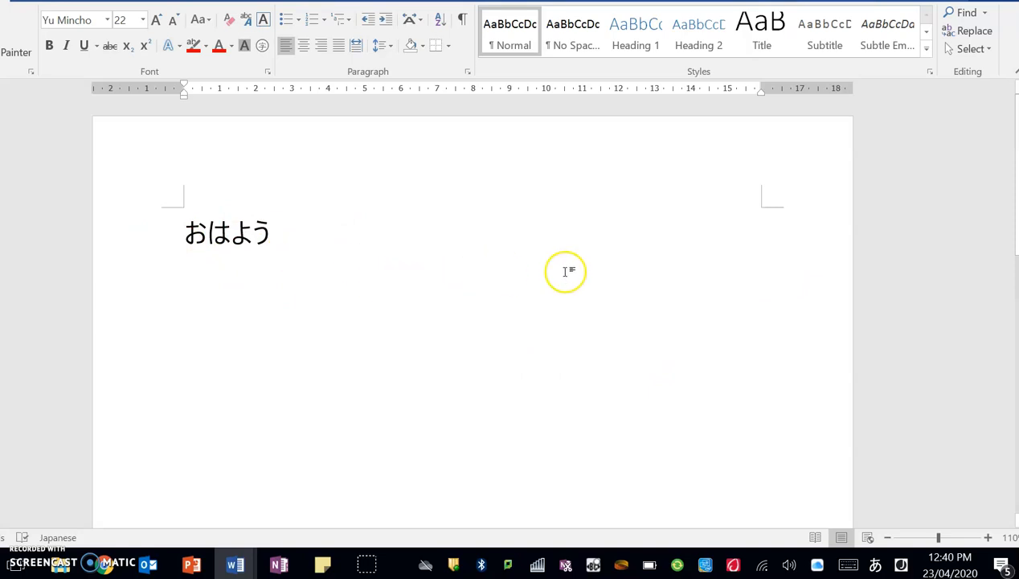
Type ohaayouu, convert it to wrong kanji, delete it and start a new line.
{"action": "left_click", "coordinate": [590, 271]}
{"action": "type", "text": "ohaa"}
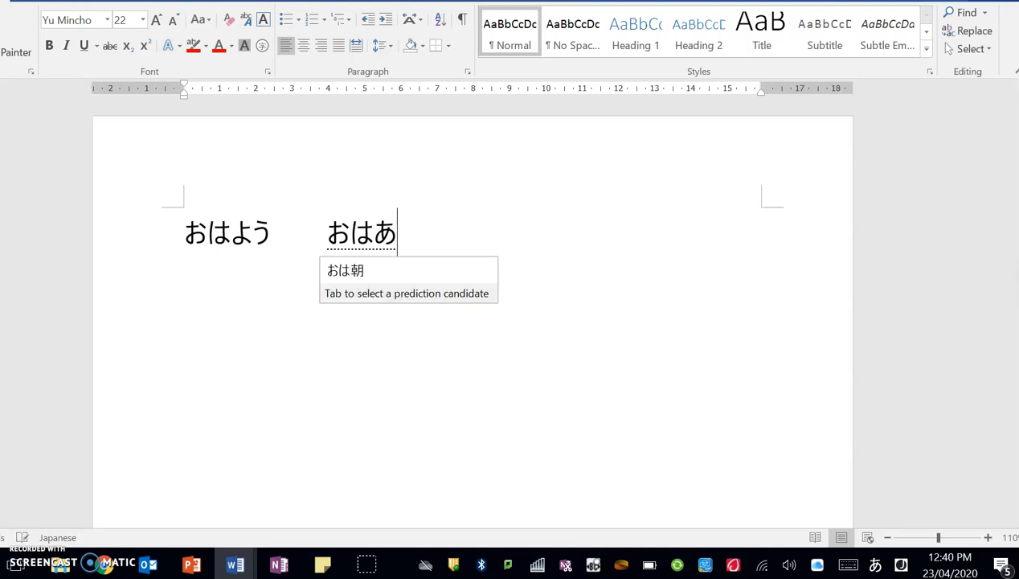
{"action": "type", "text": "youu"}
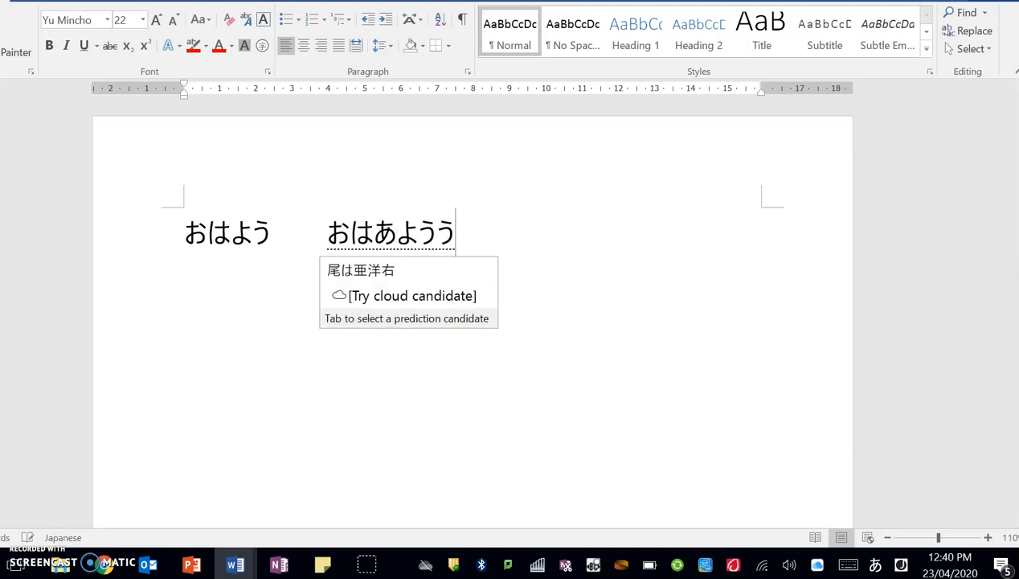
{"action": "key", "text": "space"}
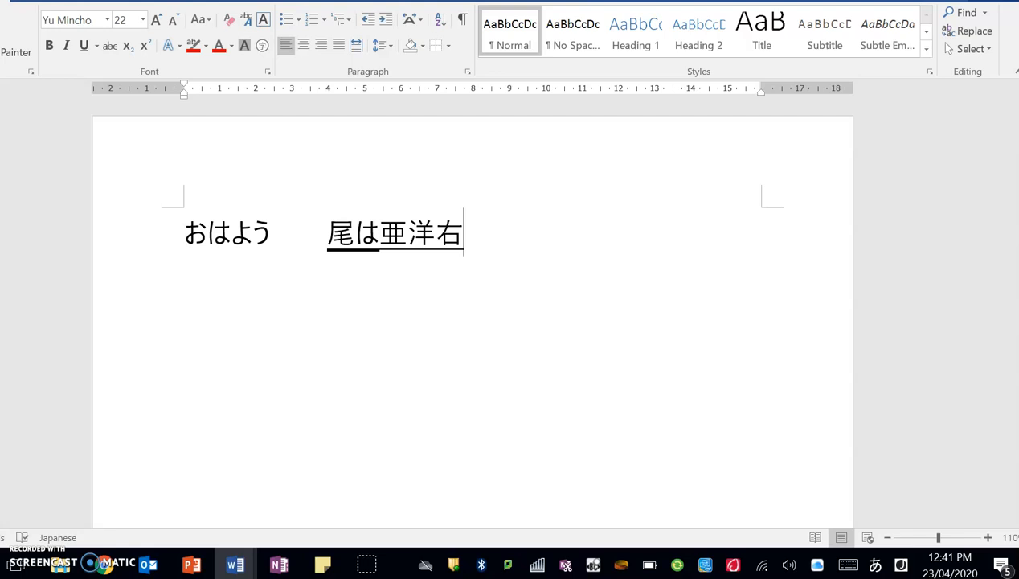
{"action": "key", "text": "BackSpace"}
{"action": "key", "text": "BackSpace"}
{"action": "key", "text": "BackSpace"}
{"action": "key", "text": "BackSpace"}
{"action": "key", "text": "BackSpace"}
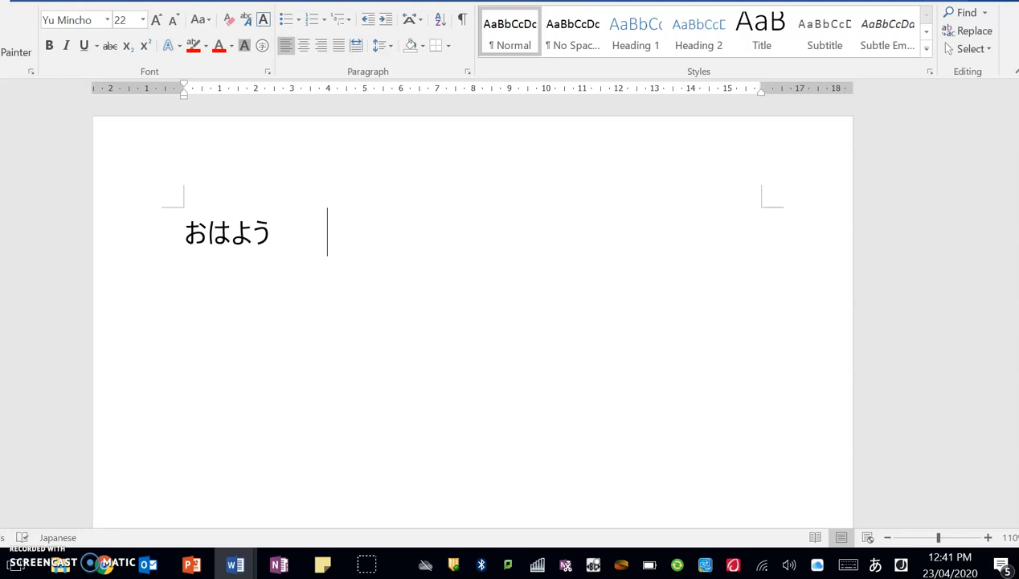
{"action": "key", "text": "Return"}
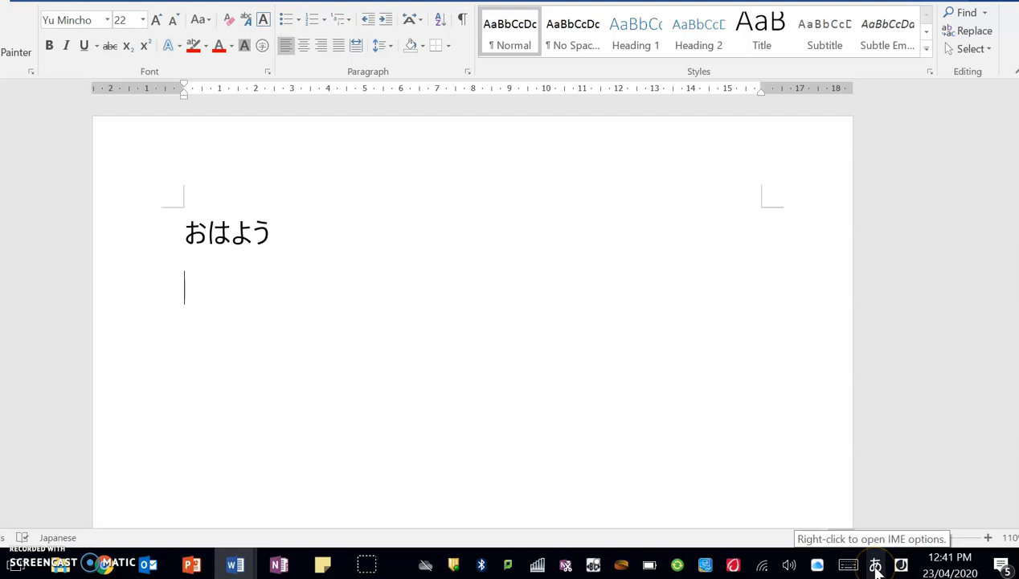
Type テニス in full-width katakana, add a new line, then switch input back to hiragana.
{"action": "right_click", "coordinate": [875, 567]}
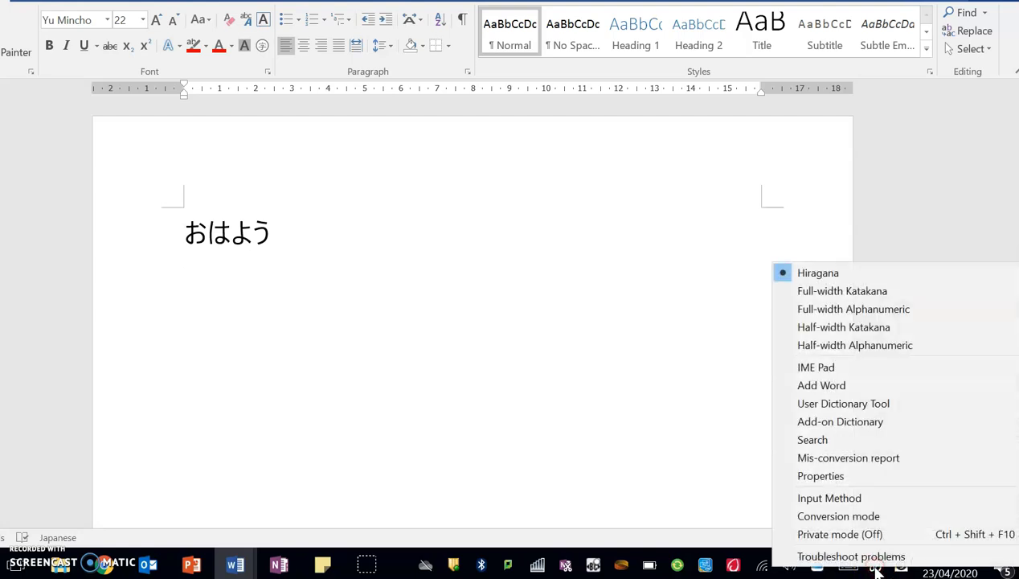
{"action": "left_click", "coordinate": [851, 290]}
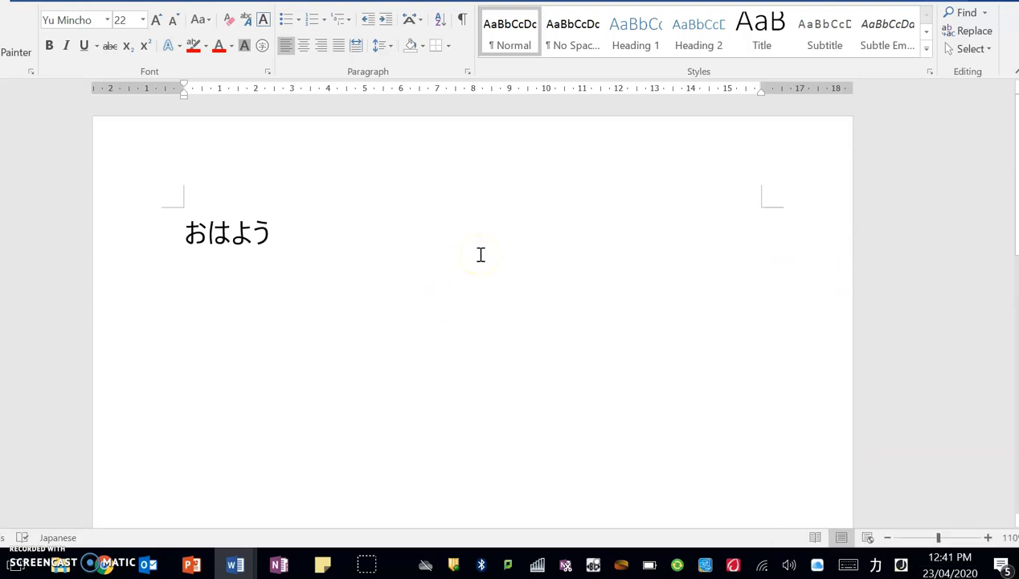
{"action": "type", "text": "te"}
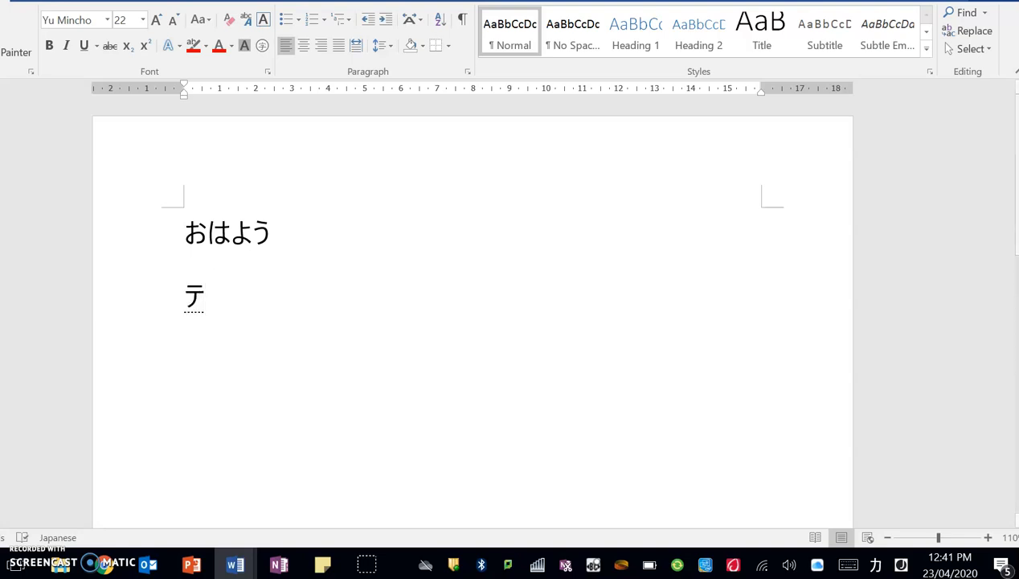
{"action": "type", "text": "nisu"}
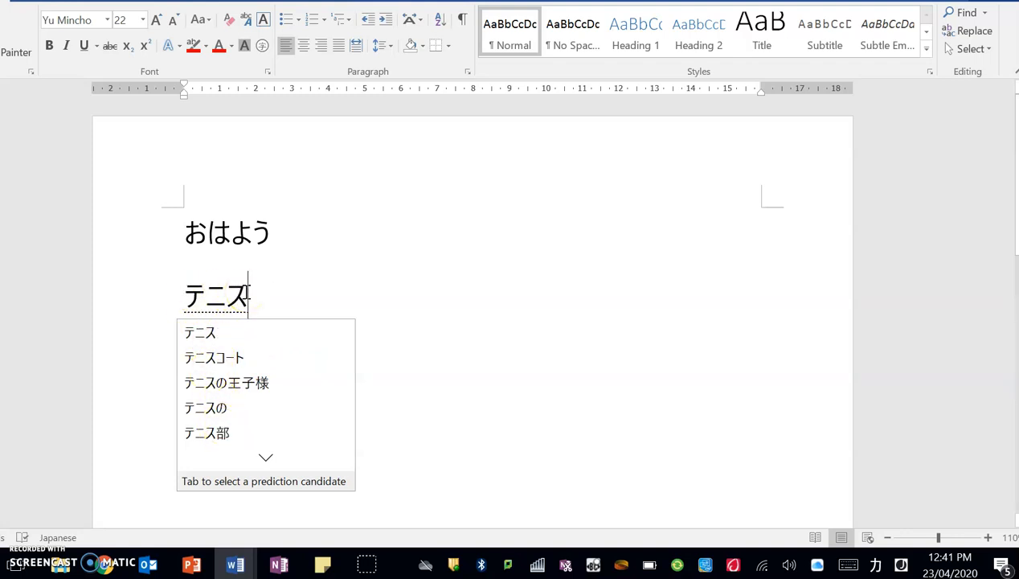
{"action": "key", "text": "Return"}
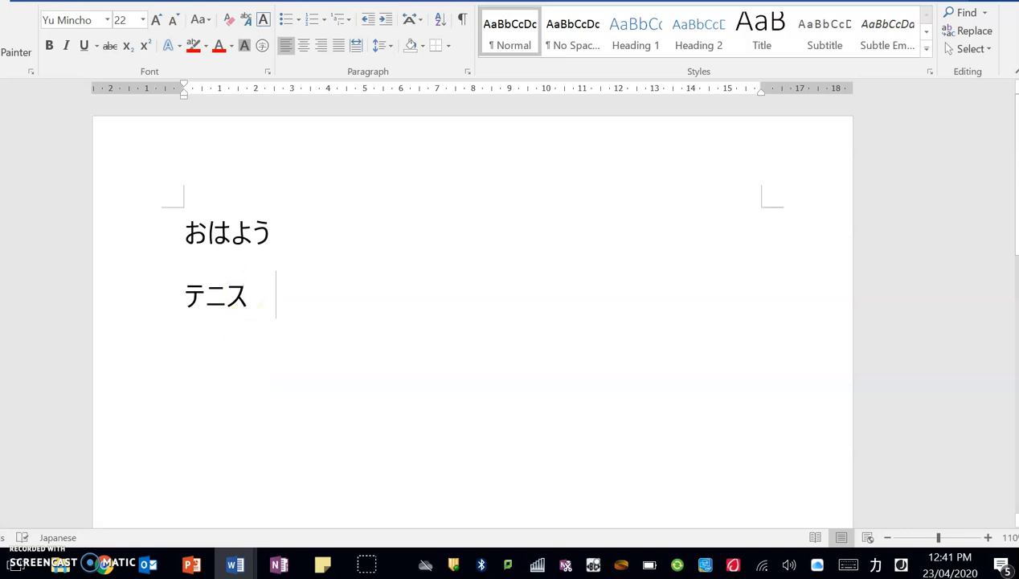
{"action": "key", "text": "Return"}
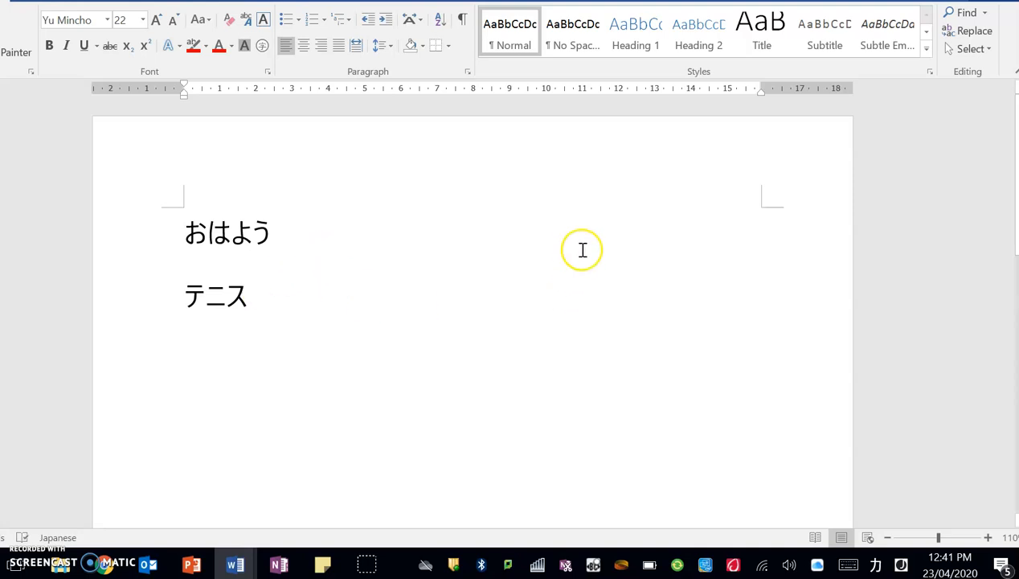
{"action": "right_click", "coordinate": [878, 565]}
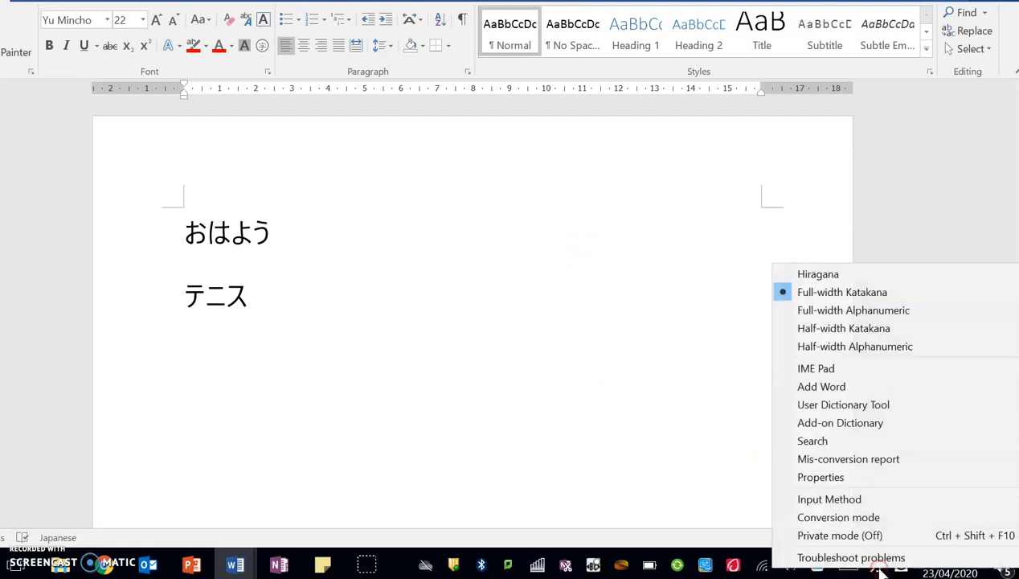
{"action": "left_click", "coordinate": [808, 273]}
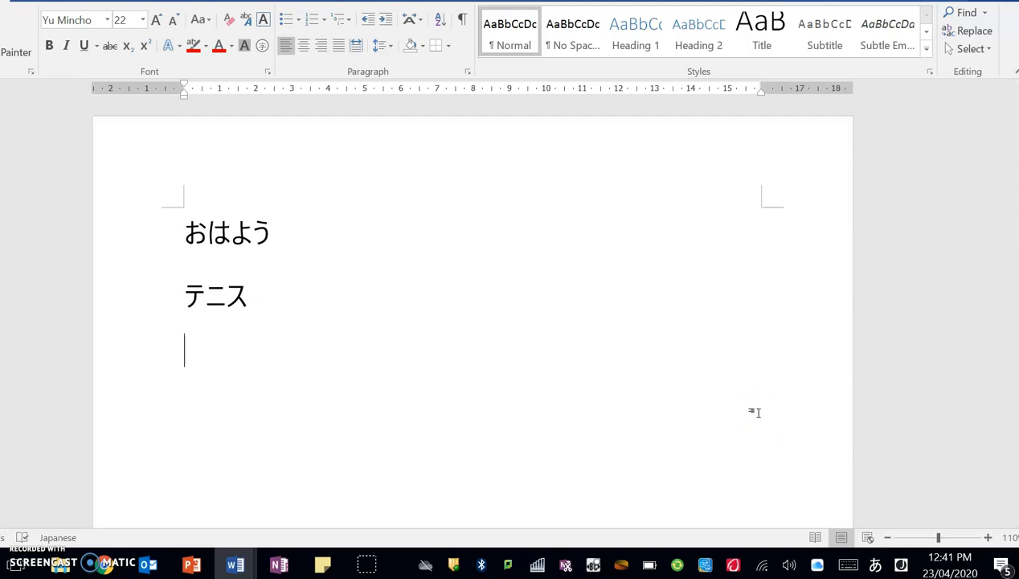
Type ikimasu and commit 行きます from the predictions on the third line.
{"action": "type", "text": "ikimasu"}
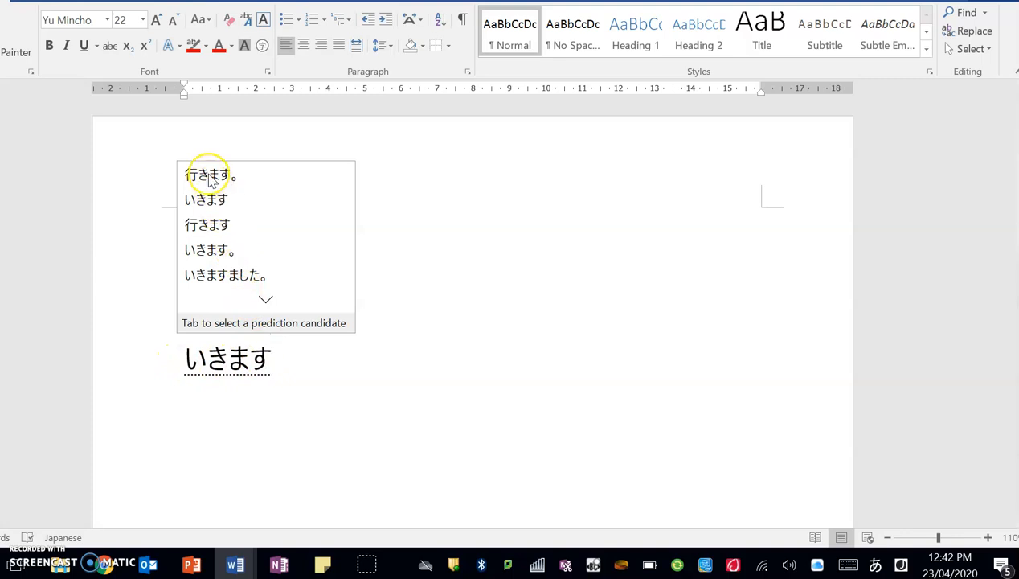
{"action": "left_click", "coordinate": [210, 230]}
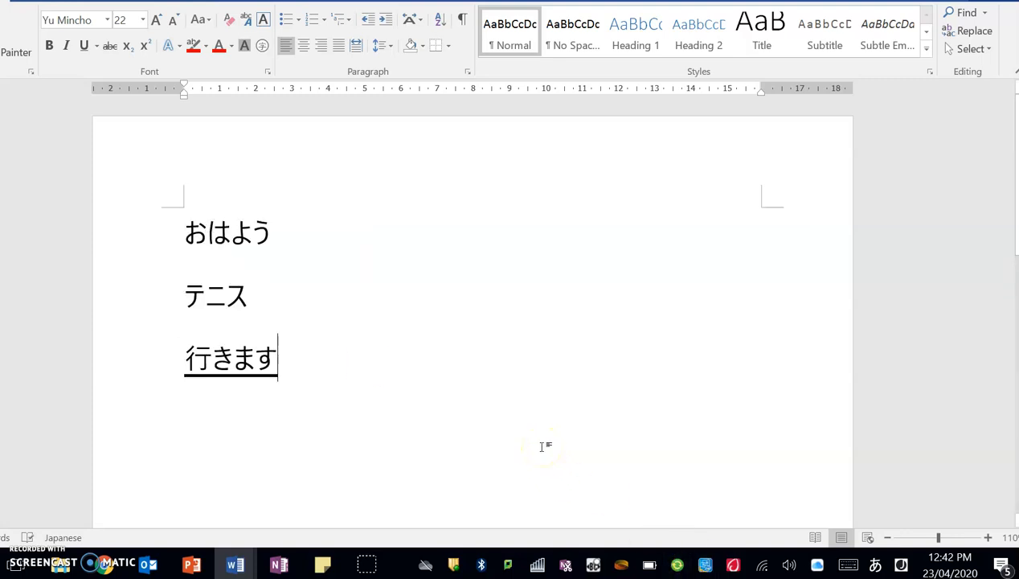
{"action": "key", "text": "Return"}
{"action": "key", "text": "Return"}
{"action": "scroll", "coordinate": [884, 263], "scroll_direction": "down", "scroll_amount": 1}
{"action": "scroll", "coordinate": [888, 262], "scroll_direction": "up", "scroll_amount": 1}
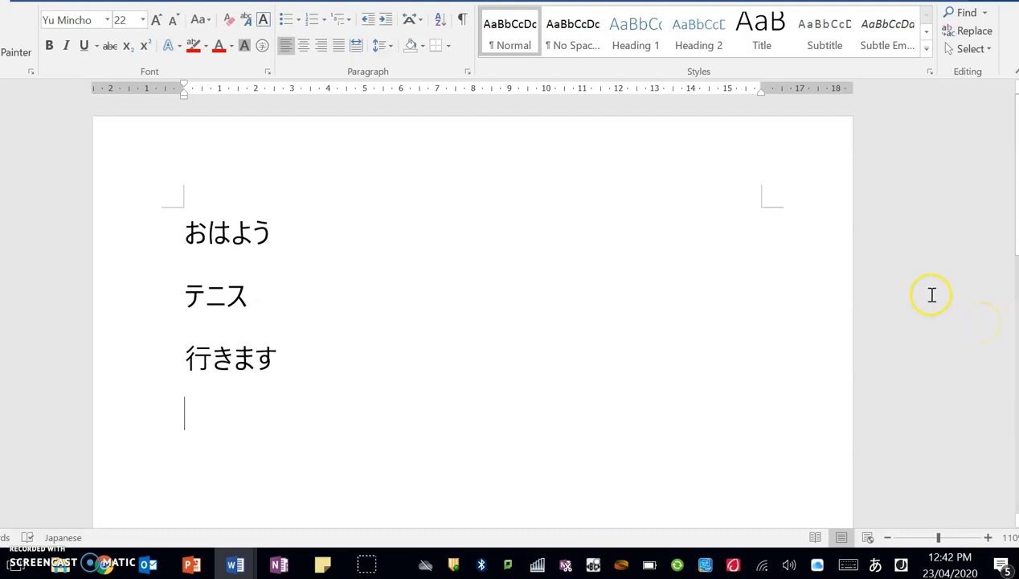
{"action": "scroll", "coordinate": [932, 293], "scroll_direction": "down", "scroll_amount": 1}
{"action": "scroll", "coordinate": [935, 292], "scroll_direction": "up", "scroll_amount": 1}
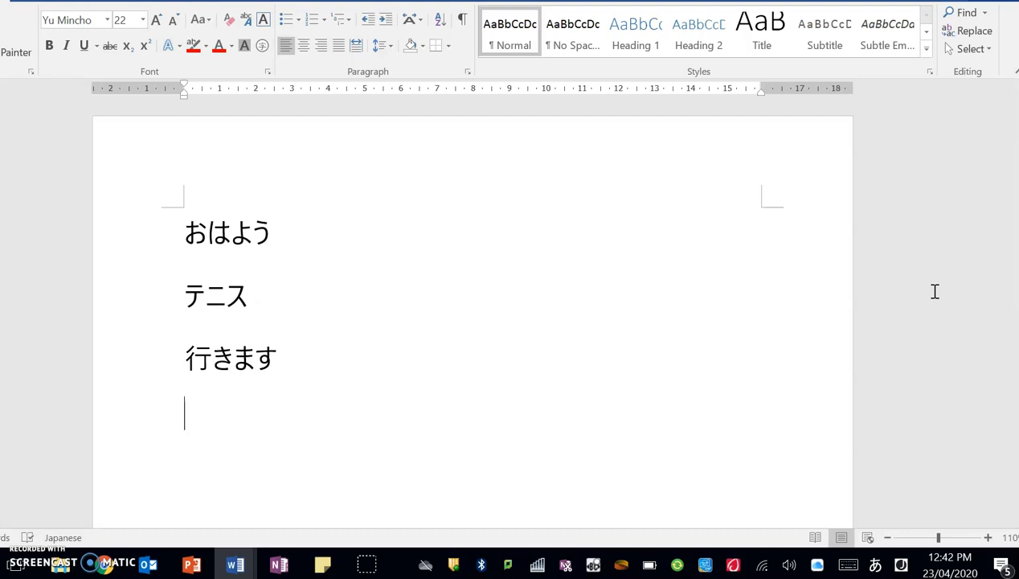
Type shi and convert it to show the kanji candidate list.
{"action": "type", "text": "shi"}
{"action": "key", "text": "space"}
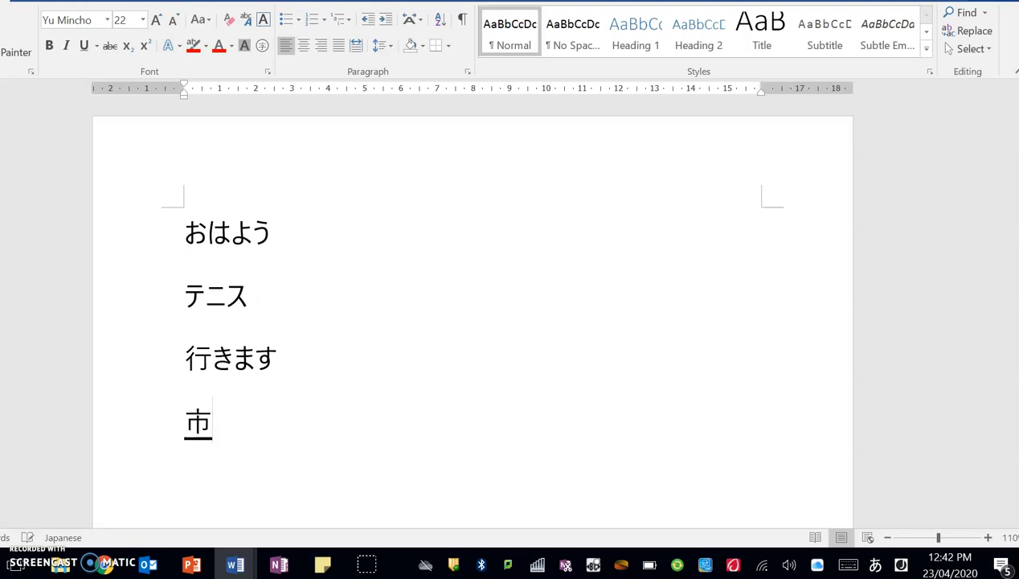
{"action": "key", "text": "space"}
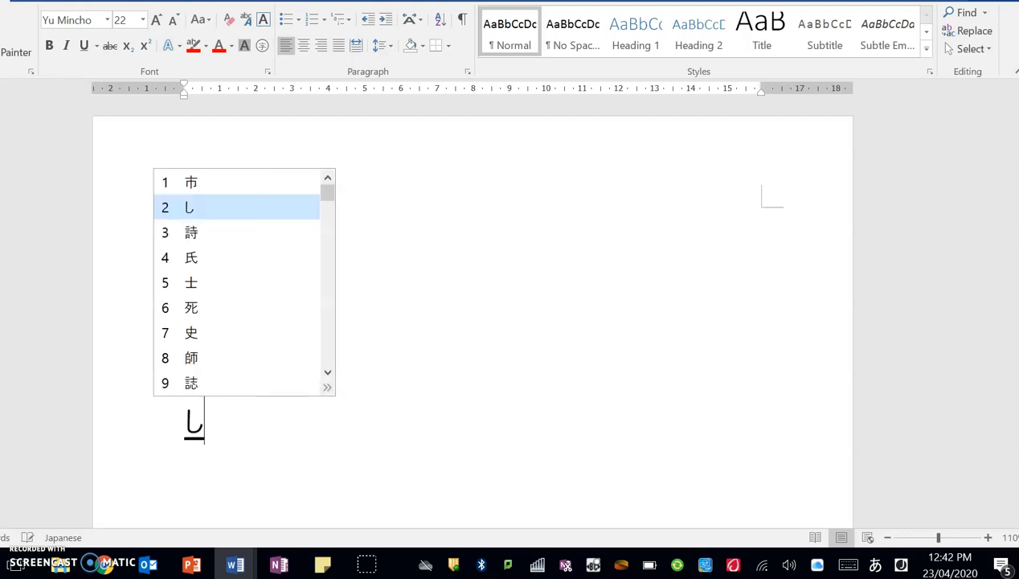
Browse the し candidates, commit 師, then delete it to empty the fourth line.
{"action": "key", "text": "space"}
{"action": "key", "text": "space"}
{"action": "key", "text": "space"}
{"action": "key", "text": "space"}
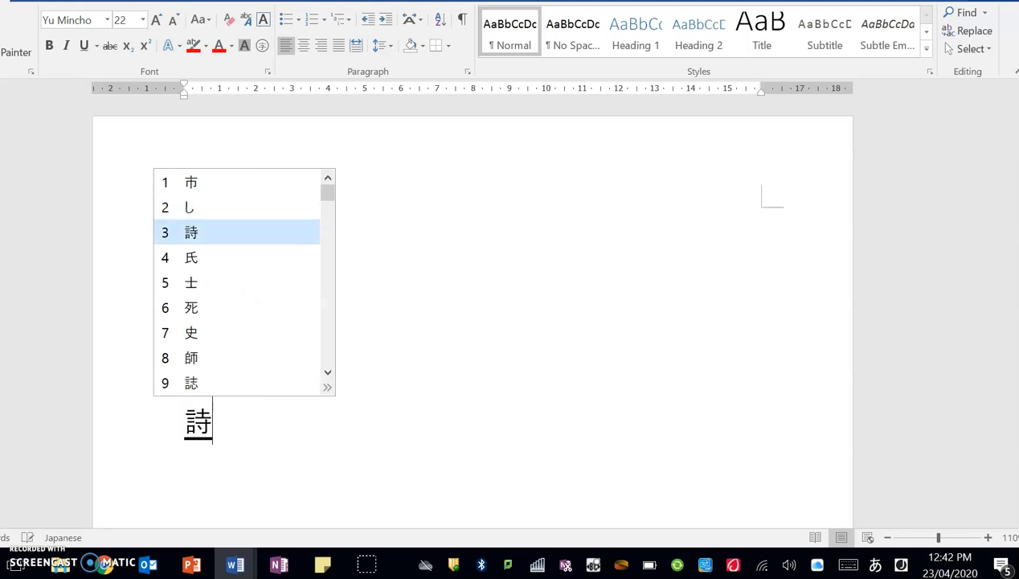
{"action": "key", "text": "space"}
{"action": "key", "text": "space"}
{"action": "key", "text": "space"}
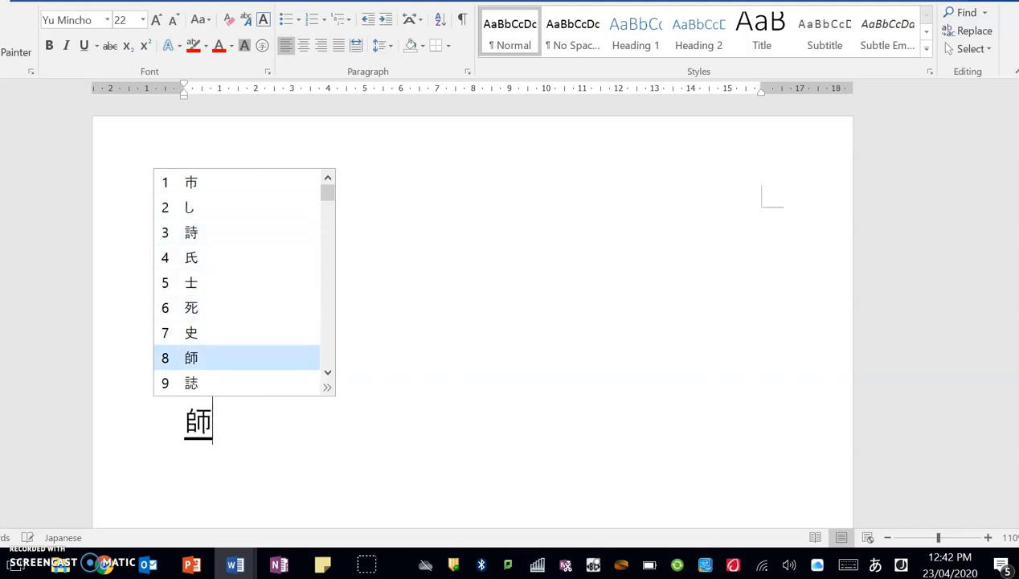
{"action": "key", "text": "Up"}
{"action": "key", "text": "Up"}
{"action": "key", "text": "Up"}
{"action": "key", "text": "Up"}
{"action": "key", "text": "Up"}
{"action": "key", "text": "Up"}
{"action": "key", "text": "Up"}
{"action": "key", "text": "Up"}
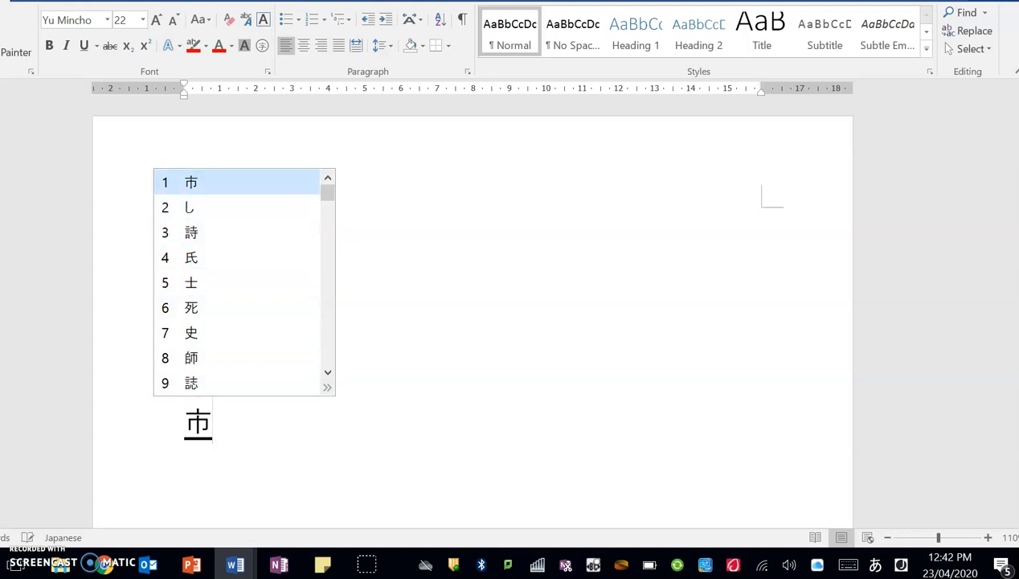
{"action": "key", "text": "space"}
{"action": "key", "text": "space"}
{"action": "key", "text": "space"}
{"action": "key", "text": "space"}
{"action": "key", "text": "space"}
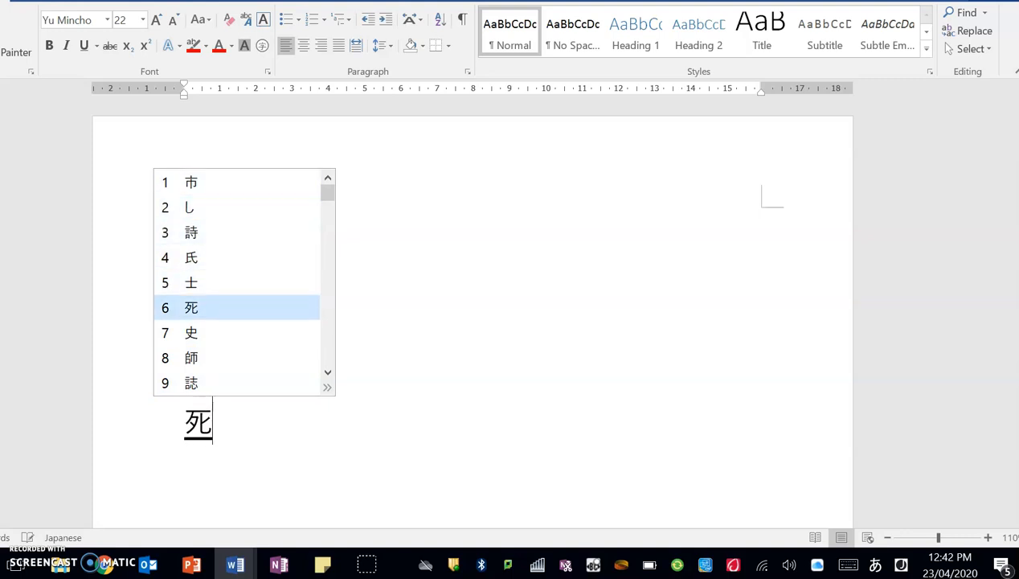
{"action": "key", "text": "space"}
{"action": "key", "text": "space"}
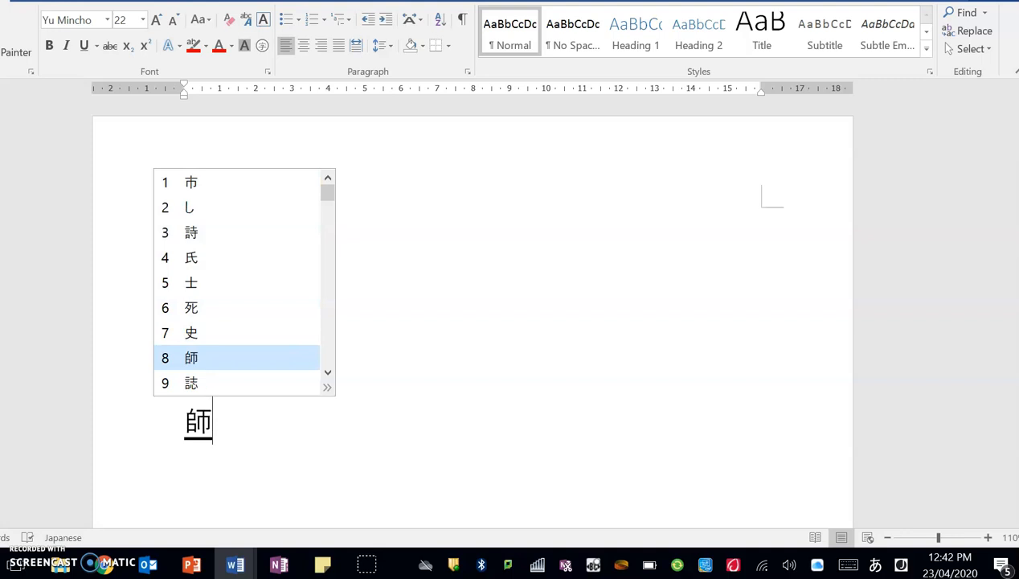
{"action": "key", "text": "Return"}
{"action": "key", "text": "BackSpace"}
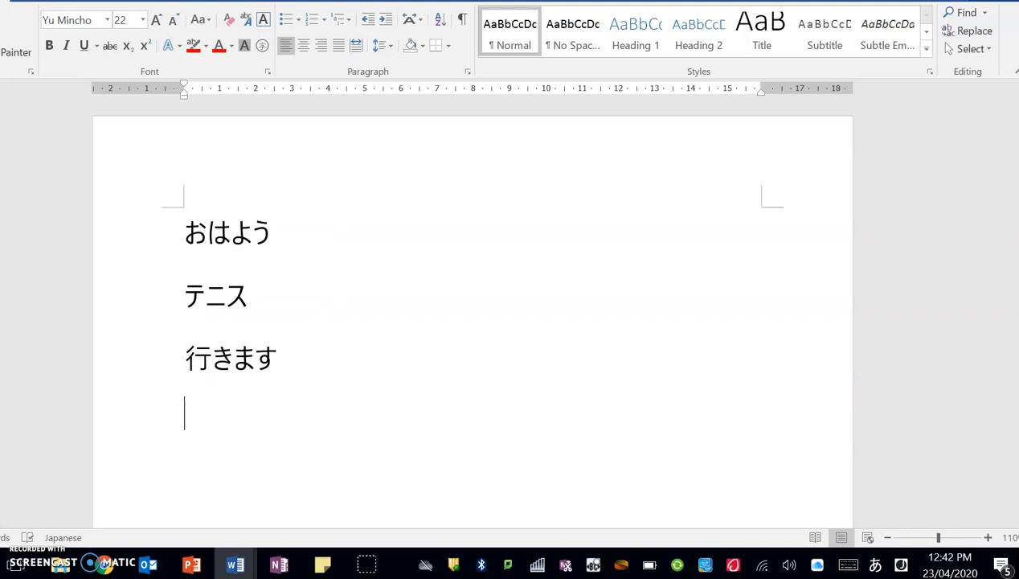
Type yon, convert it and commit the kanji 四.
{"action": "type", "text": "yon"}
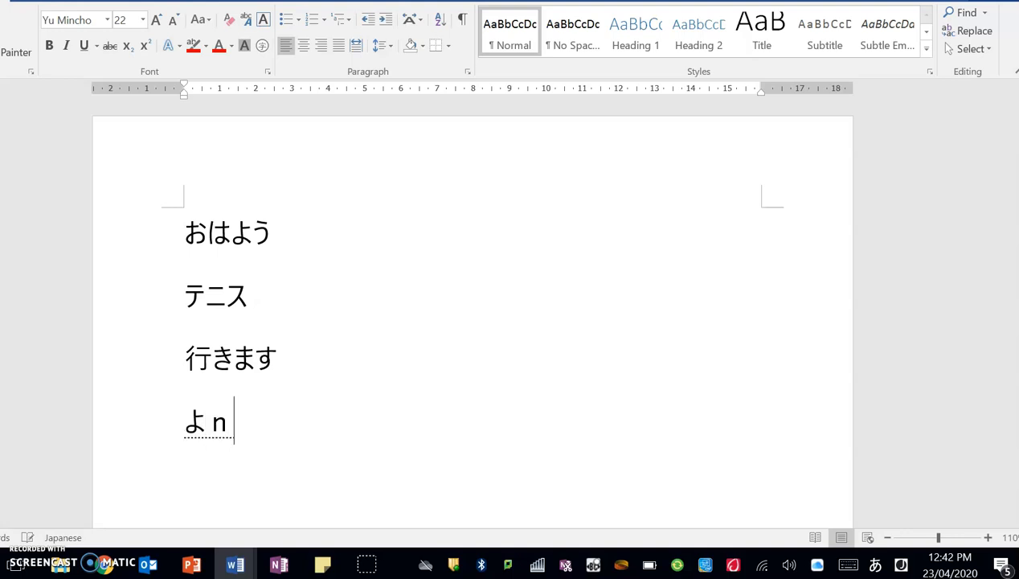
{"action": "key", "text": "space"}
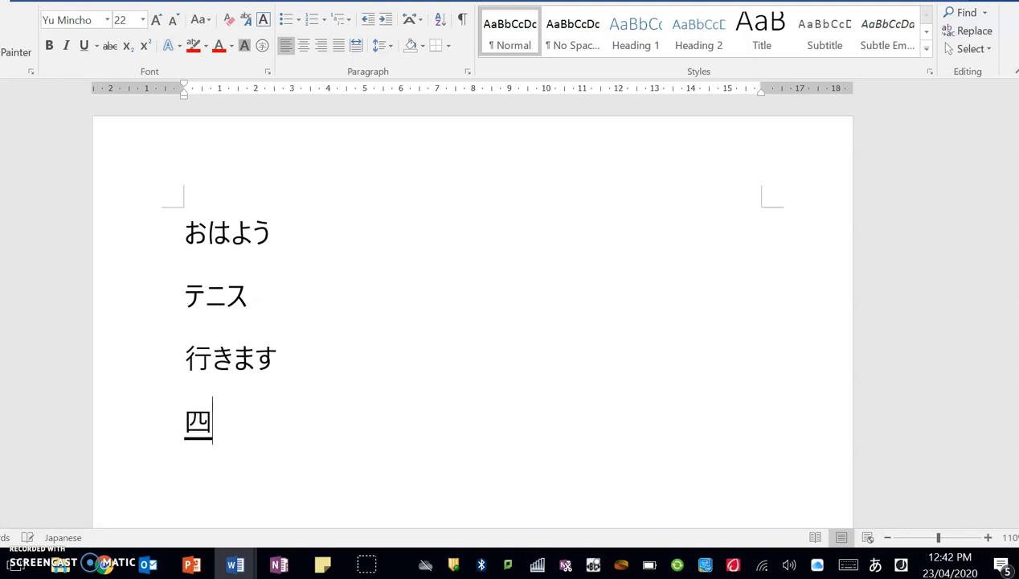
{"action": "key", "text": "space"}
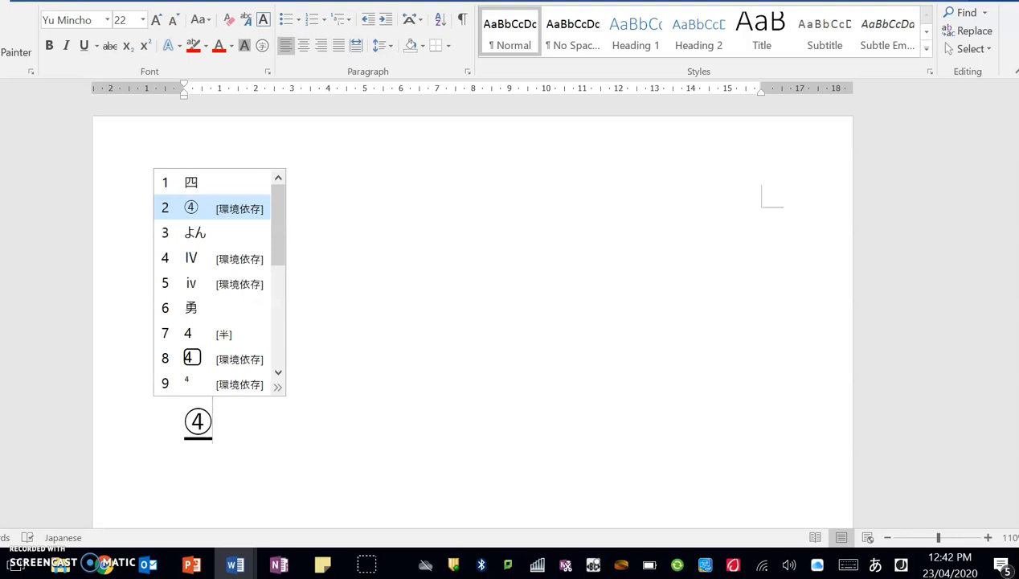
{"action": "key", "text": "Up"}
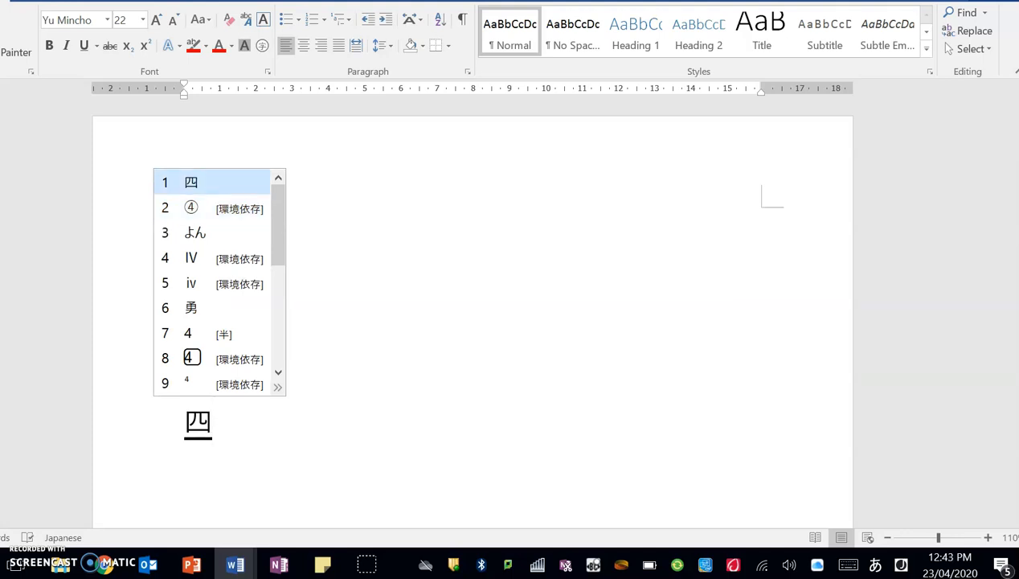
{"action": "key", "text": "Return"}
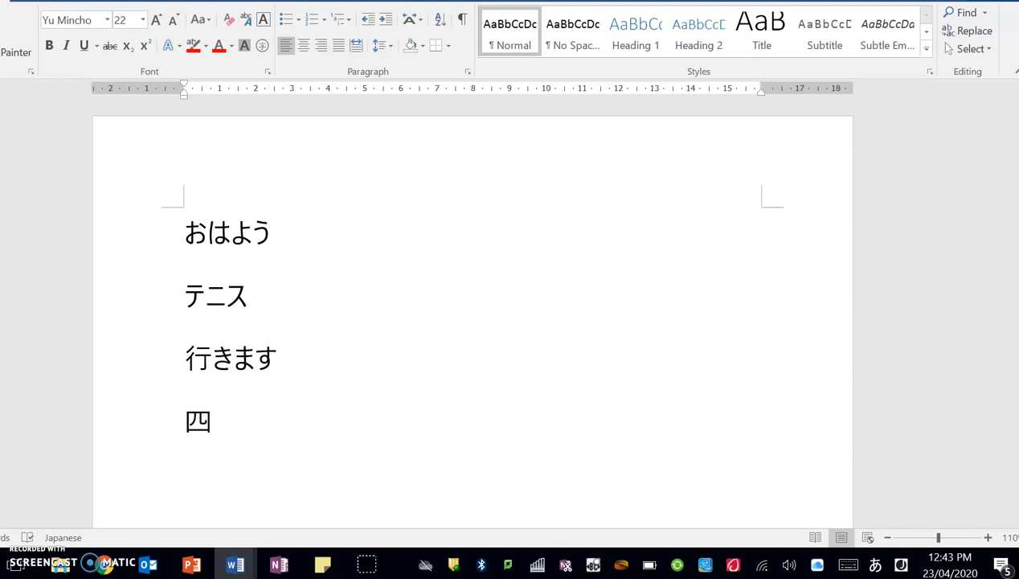
Type 3ji, convert and commit 3時 on the fifth line.
{"action": "type", "text": "3ji"}
{"action": "key", "text": "space"}
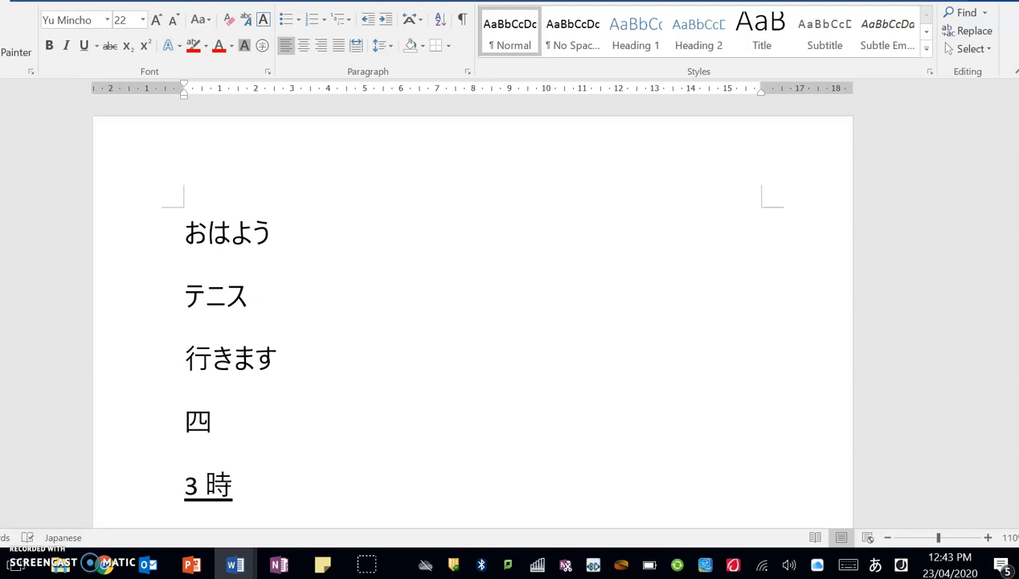
{"action": "key", "text": "Return"}
Try converting じ, delete the wrong kanji, then type toki and convert it to 時.
{"action": "type", "text": "ji"}
{"action": "key", "text": "space"}
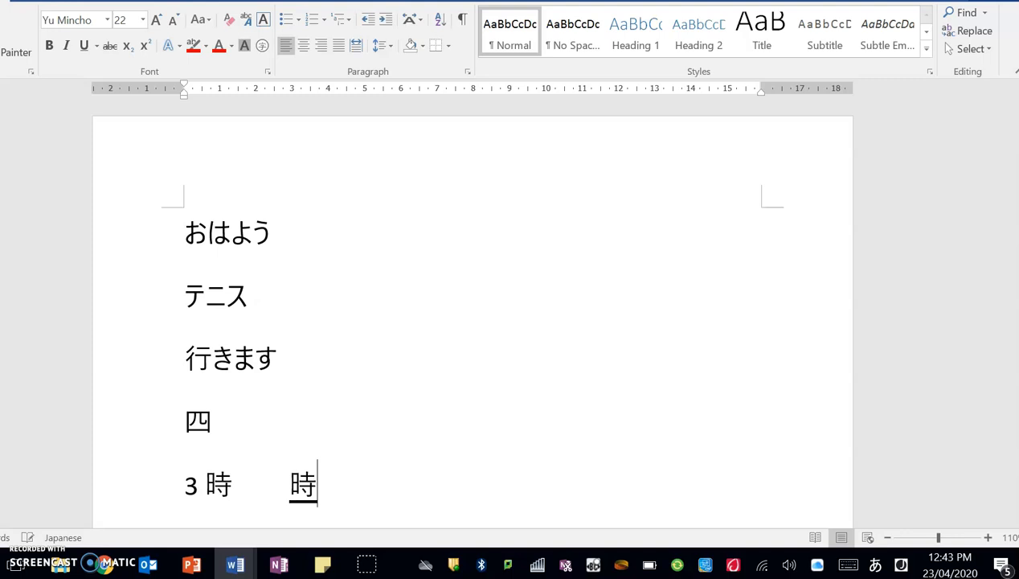
{"action": "key", "text": "space"}
{"action": "key", "text": "space"}
{"action": "key", "text": "space"}
{"action": "key", "text": "space"}
{"action": "key", "text": "space"}
{"action": "key", "text": "space"}
{"action": "key", "text": "space"}
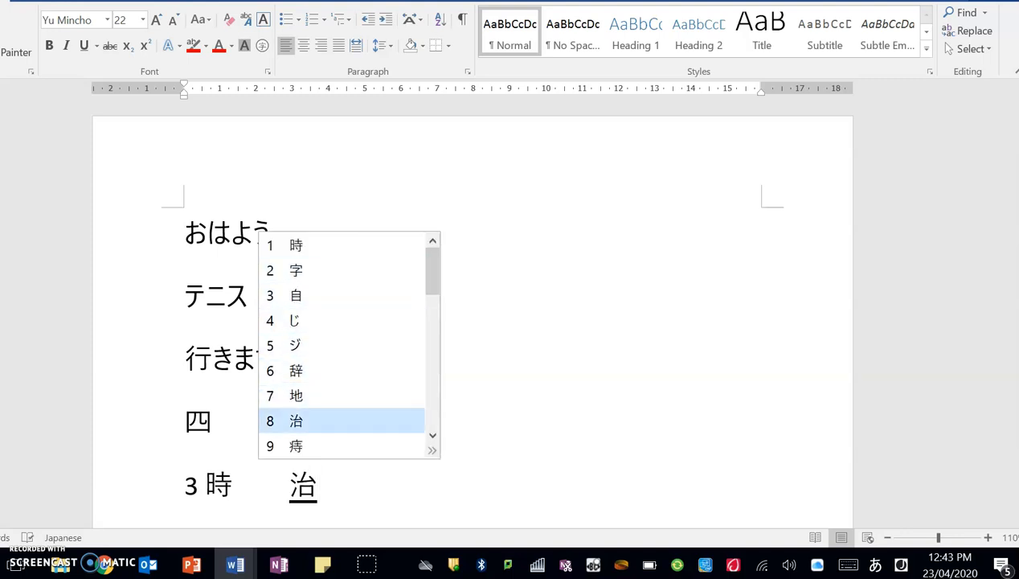
{"action": "key", "text": "space"}
{"action": "key", "text": "Return"}
{"action": "key", "text": "BackSpace"}
{"action": "type", "text": "toki"}
{"action": "key", "text": "space"}
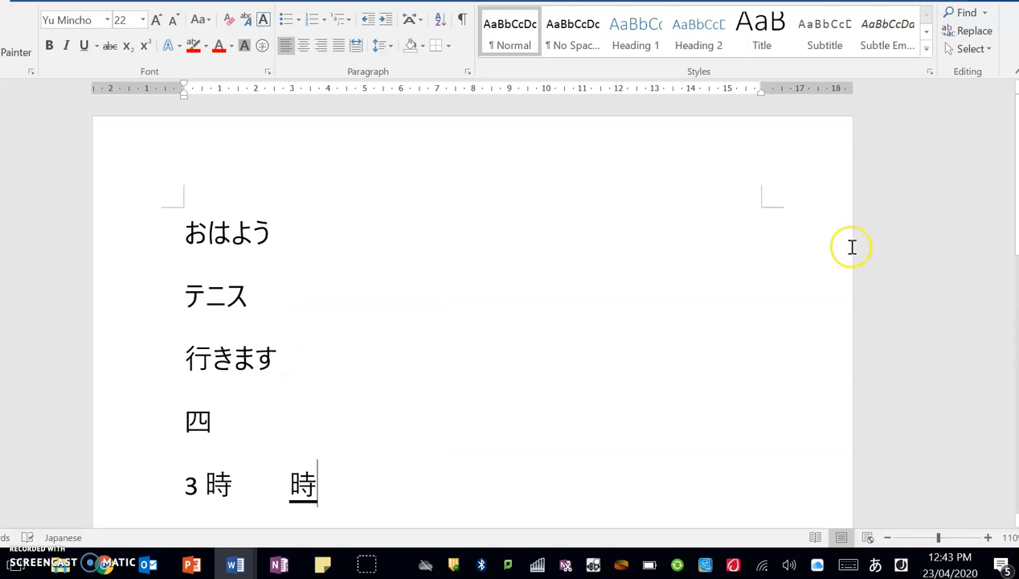
Toggle input to English (Australia) and back to Japanese, then click away to commit 時.
{"action": "scroll", "coordinate": [751, 355], "scroll_direction": "down", "scroll_amount": 1}
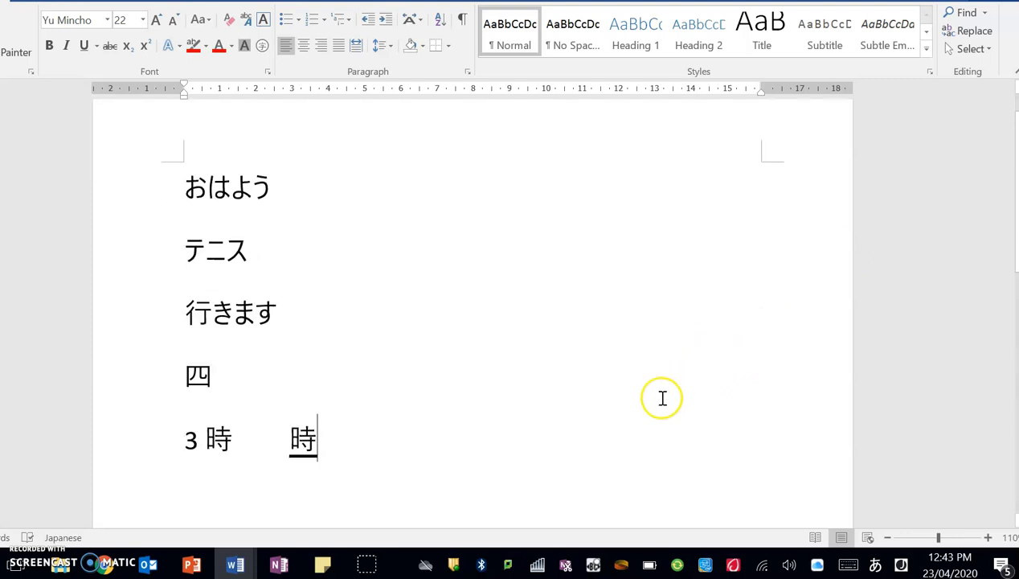
{"action": "left_click", "coordinate": [901, 565]}
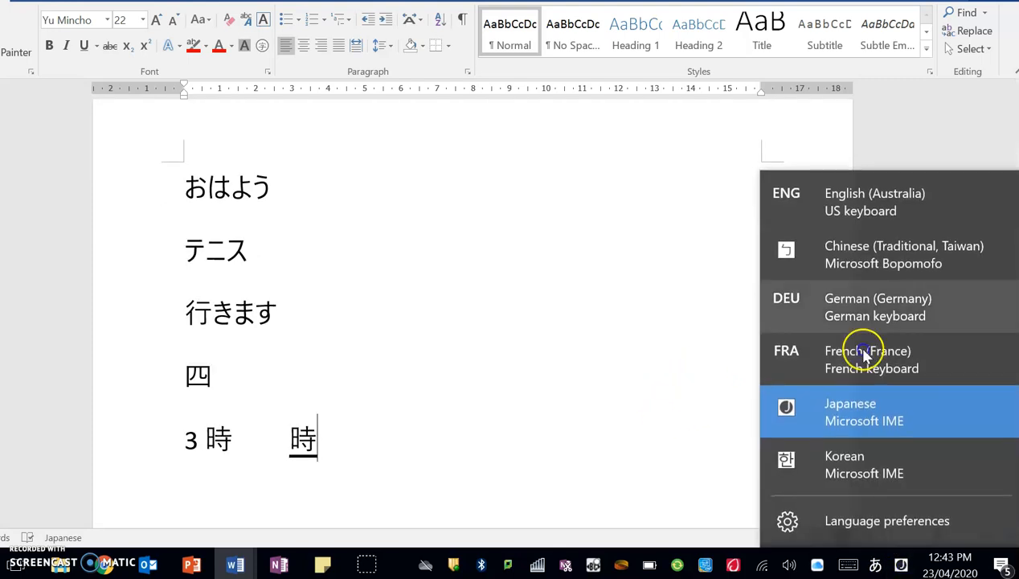
{"action": "left_click", "coordinate": [883, 259]}
{"action": "left_click", "coordinate": [903, 564]}
{"action": "left_click", "coordinate": [884, 401]}
{"action": "right_click", "coordinate": [875, 565]}
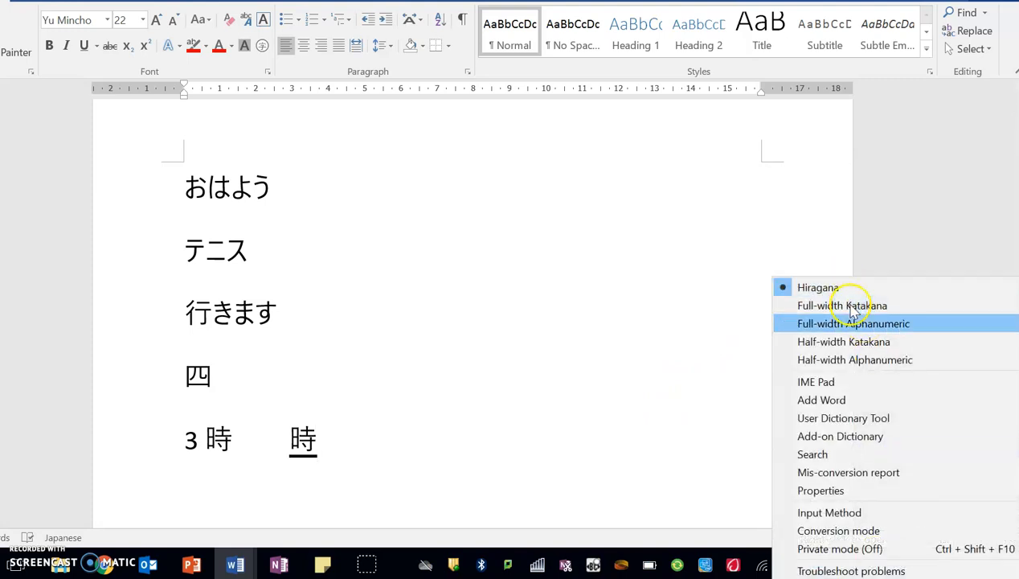
{"action": "left_click", "coordinate": [455, 459]}
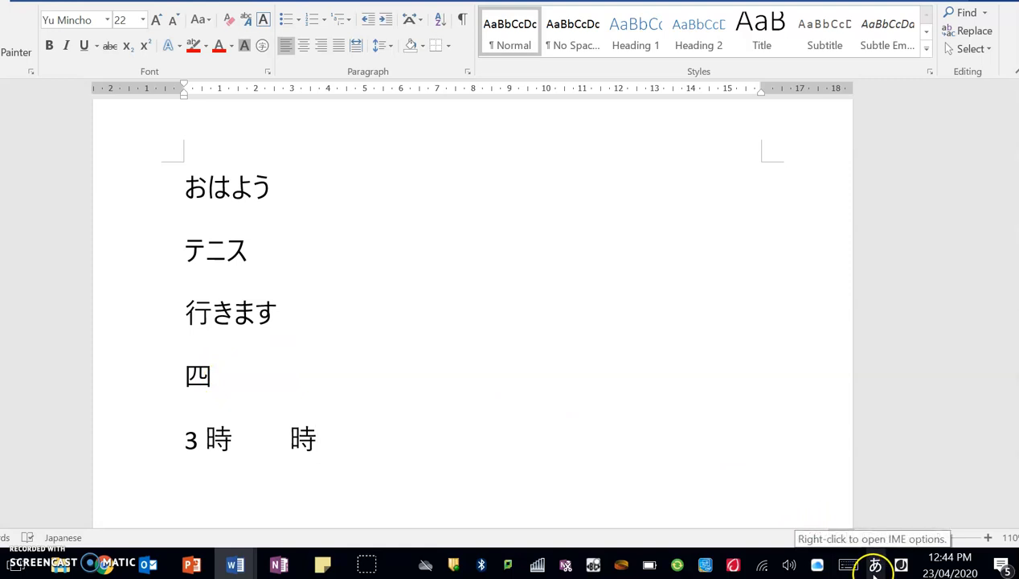
Select and deselect テニス, then switch to the review quiz worksheet and scroll to question 3.
{"action": "left_click_drag", "start_coordinate": [187, 255], "coordinate": [253, 255]}
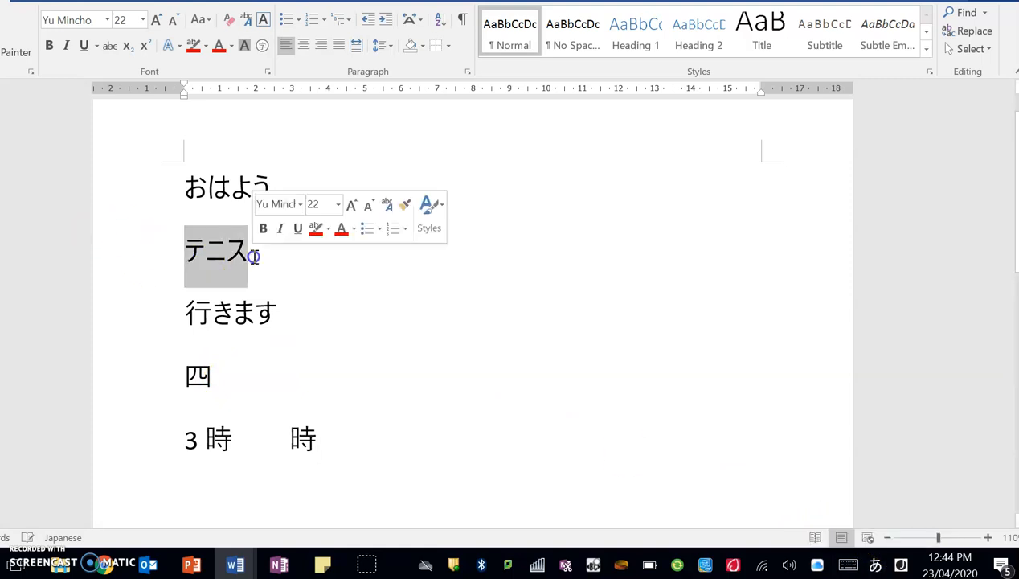
{"action": "left_click", "coordinate": [253, 255]}
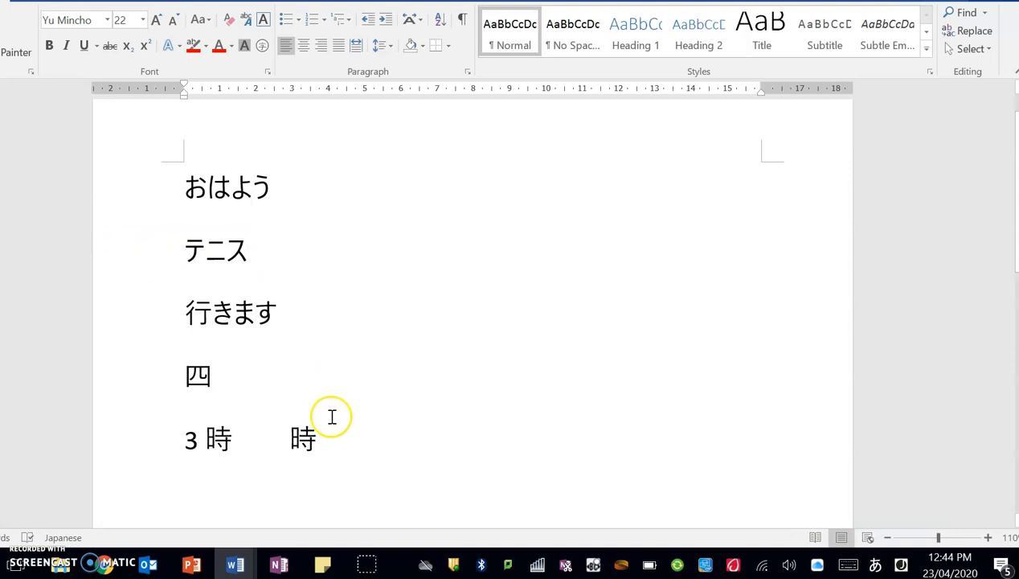
{"action": "mouse_move", "coordinate": [234, 565]}
{"action": "left_click", "coordinate": [400, 481]}
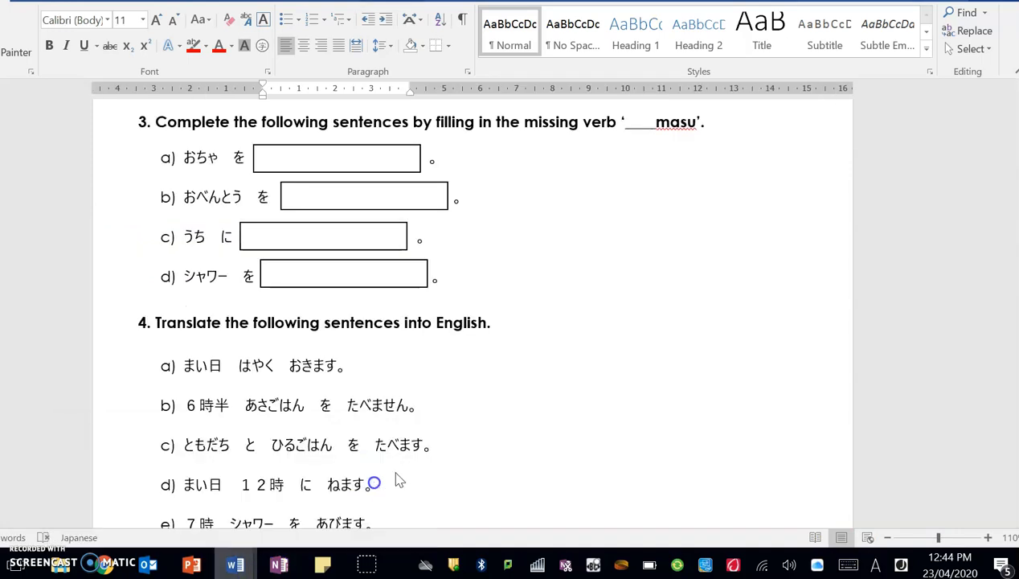
{"action": "scroll", "coordinate": [712, 384], "scroll_direction": "up", "scroll_amount": 10}
{"action": "scroll", "coordinate": [738, 380], "scroll_direction": "down", "scroll_amount": 20}
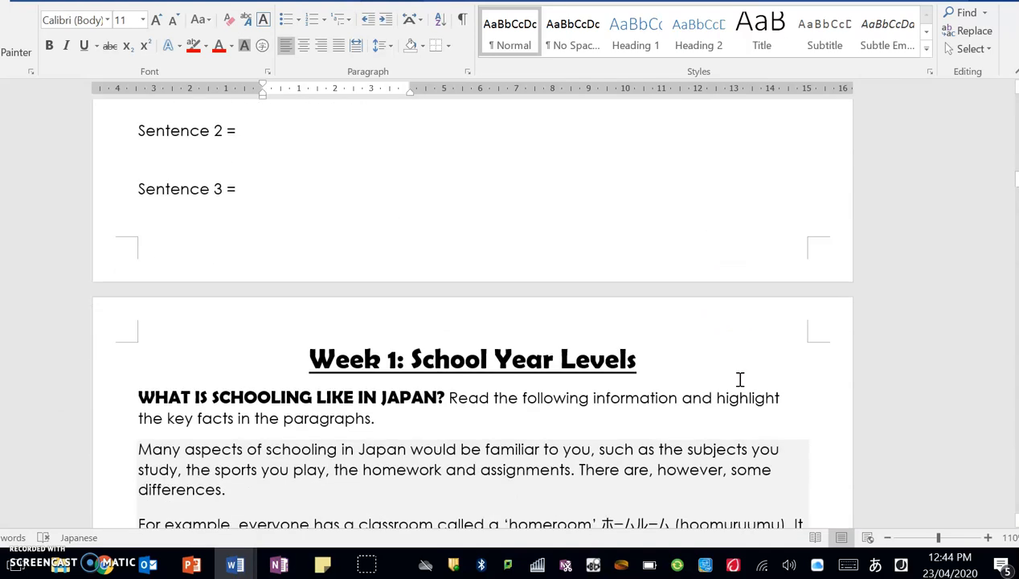
{"action": "scroll", "coordinate": [740, 381], "scroll_direction": "up", "scroll_amount": 15}
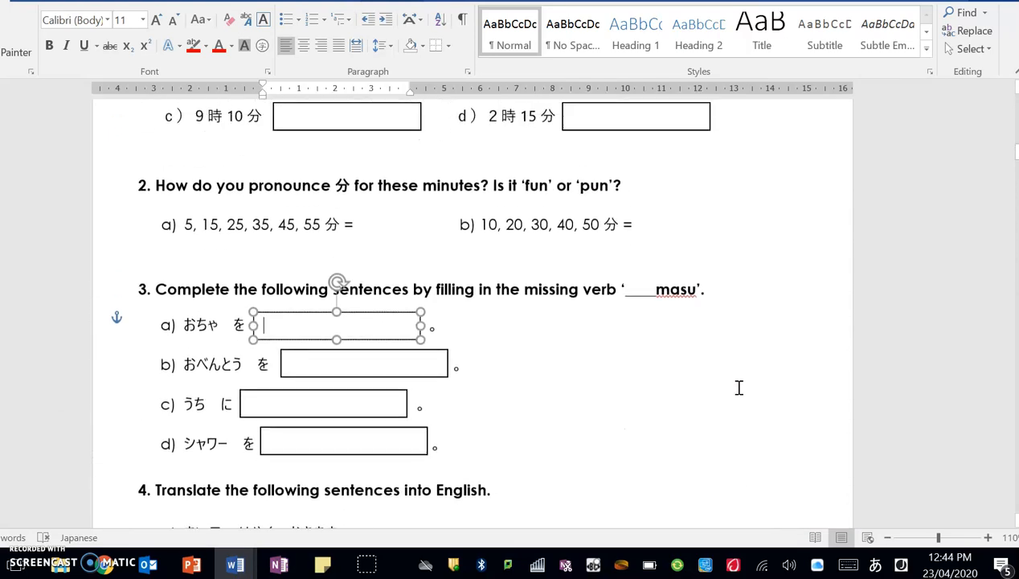
{"action": "scroll", "coordinate": [740, 388], "scroll_direction": "up", "scroll_amount": 1}
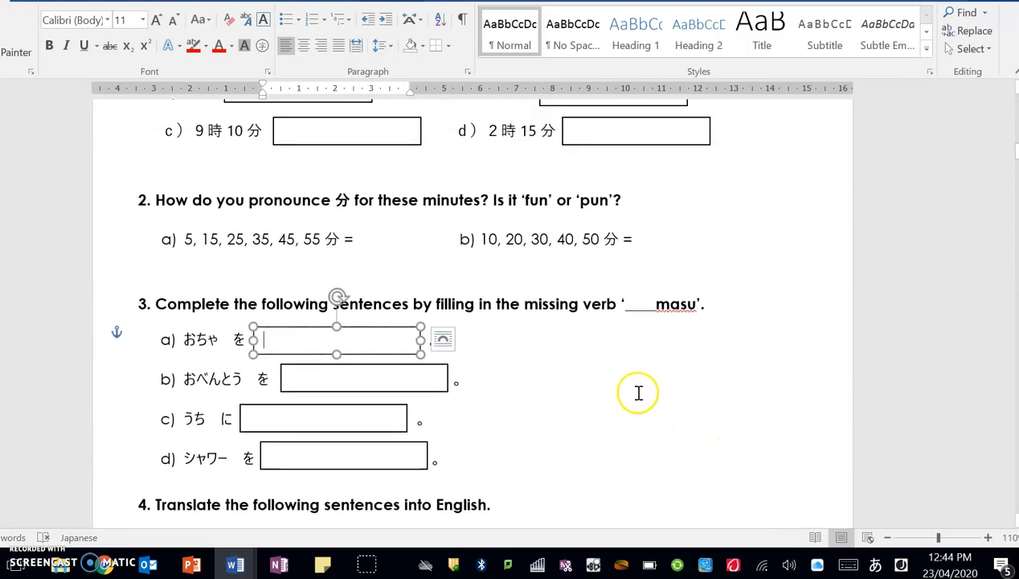
{"action": "scroll", "coordinate": [643, 393], "scroll_direction": "down", "scroll_amount": 2}
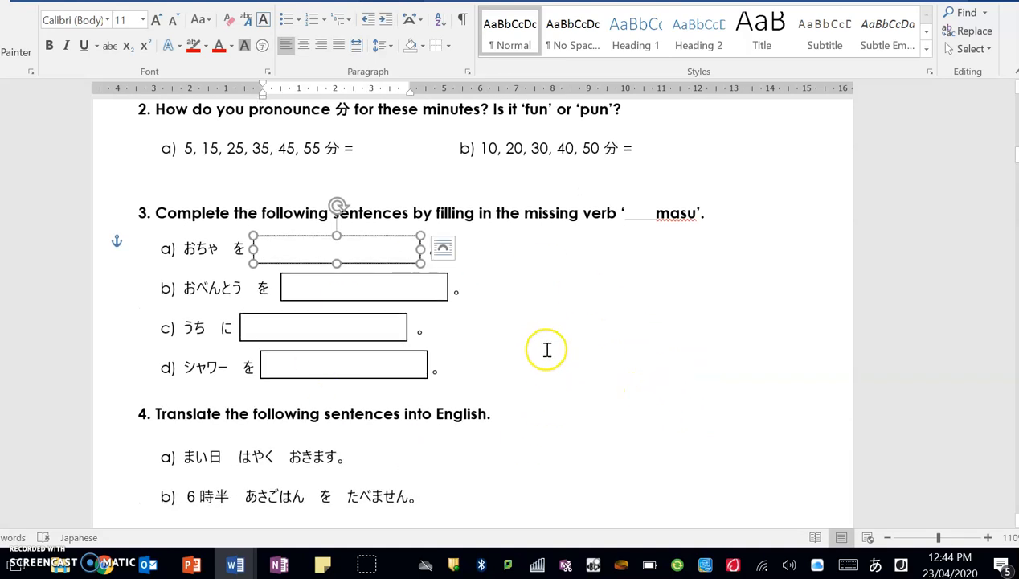
Switch input to English (Australia) and deselect answer box a) in question 3.
{"action": "left_click", "coordinate": [899, 564]}
{"action": "left_click", "coordinate": [876, 200]}
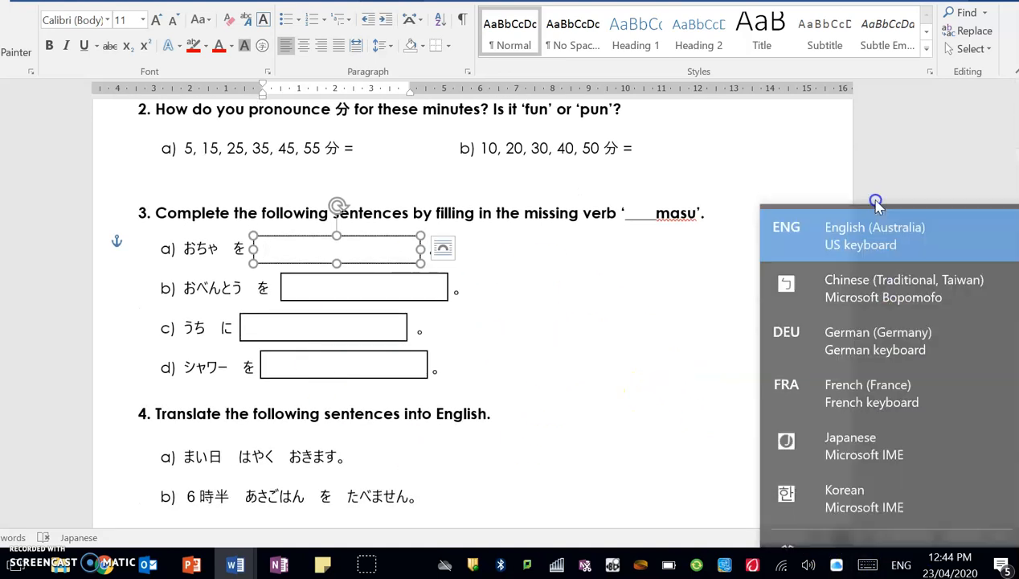
{"action": "scroll", "coordinate": [652, 283], "scroll_direction": "up", "scroll_amount": 2}
{"action": "scroll", "coordinate": [651, 283], "scroll_direction": "up", "scroll_amount": 1}
{"action": "left_click", "coordinate": [727, 257]}
{"action": "scroll", "coordinate": [382, 351], "scroll_direction": "down", "scroll_amount": 3}
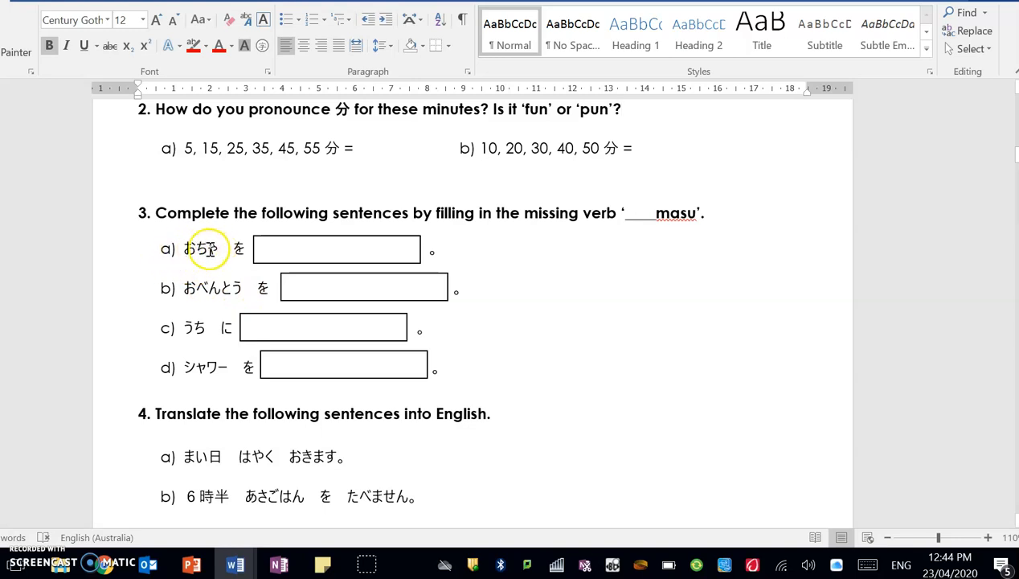
Place the cursor in answer box a) and switch the input language to Japanese Hiragana.
{"action": "left_click", "coordinate": [282, 251]}
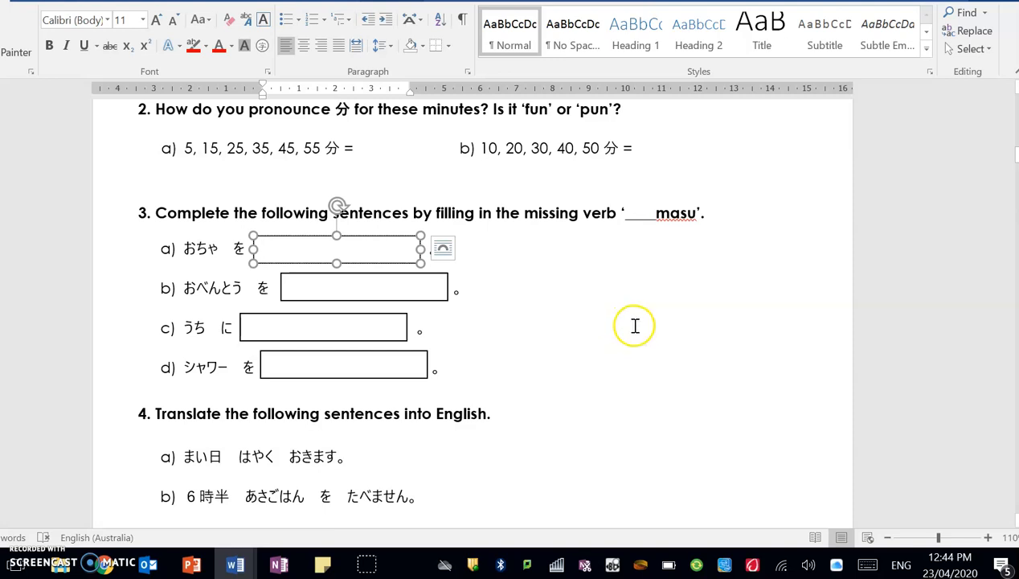
{"action": "left_click", "coordinate": [901, 566]}
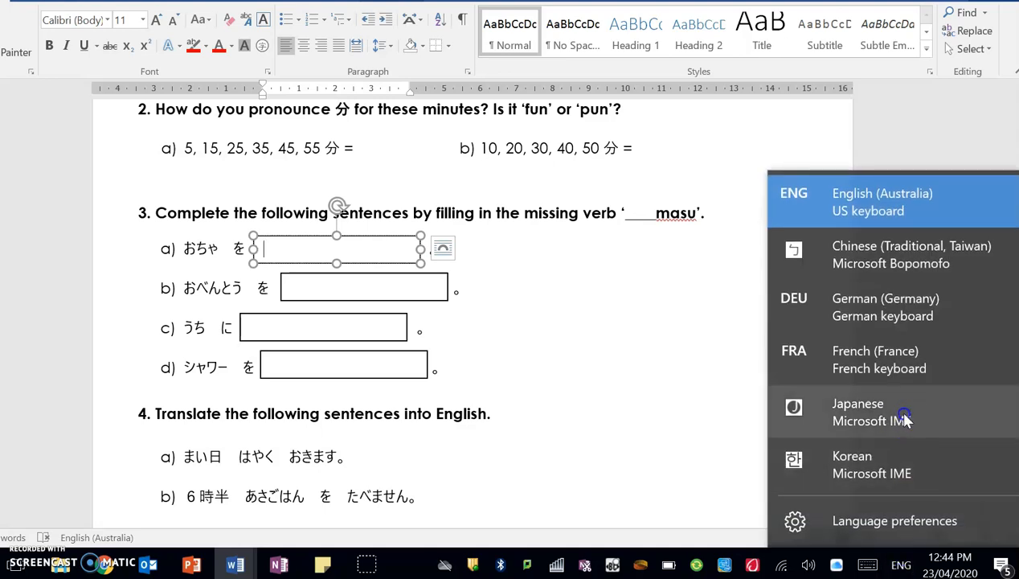
{"action": "left_click", "coordinate": [904, 418]}
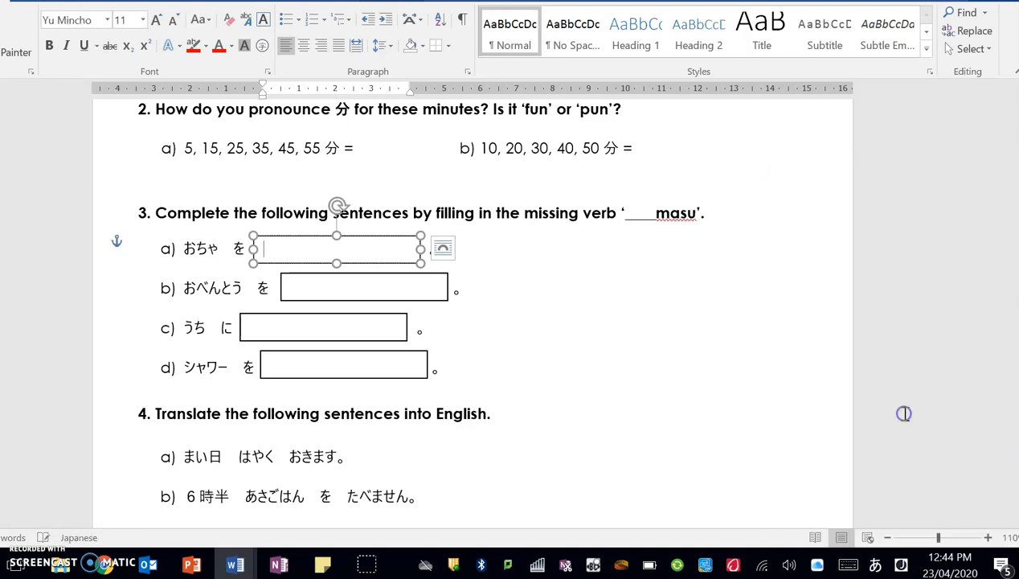
{"action": "right_click", "coordinate": [875, 569]}
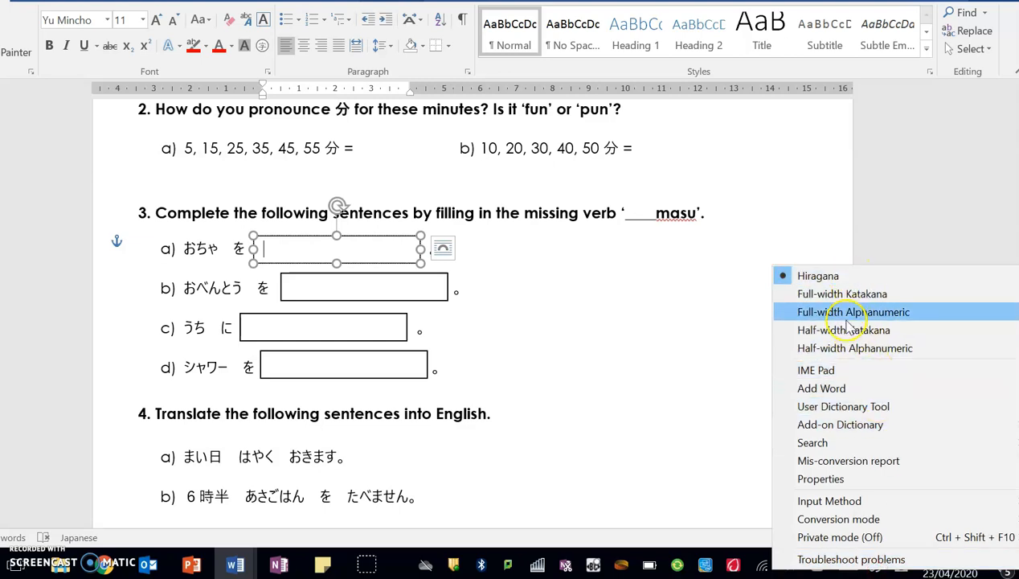
{"action": "left_click", "coordinate": [836, 275]}
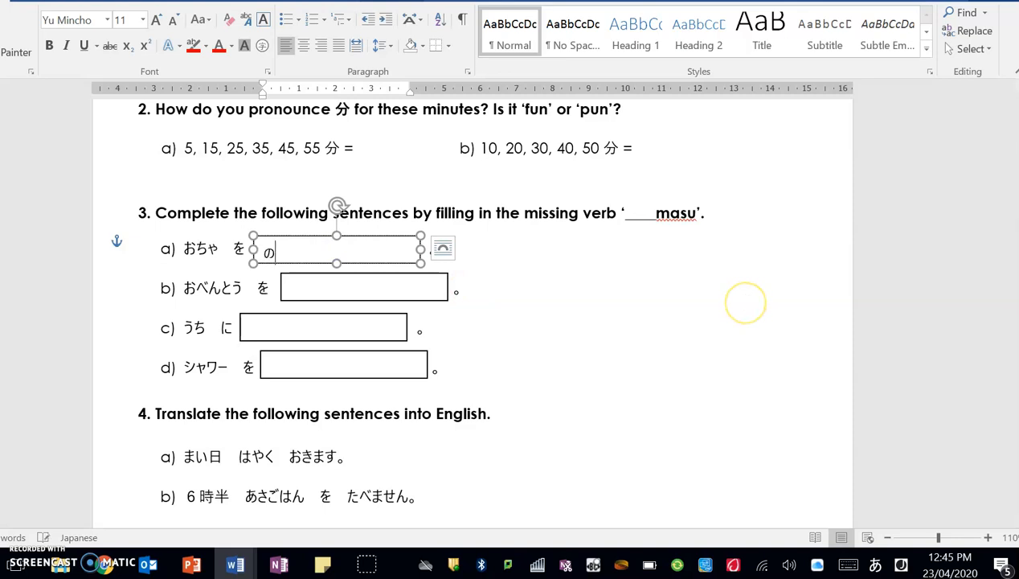
Type 'nomimasu.' to enter のみます。 after おちゃ を in box a).
{"action": "type", "text": "nomimasu"}
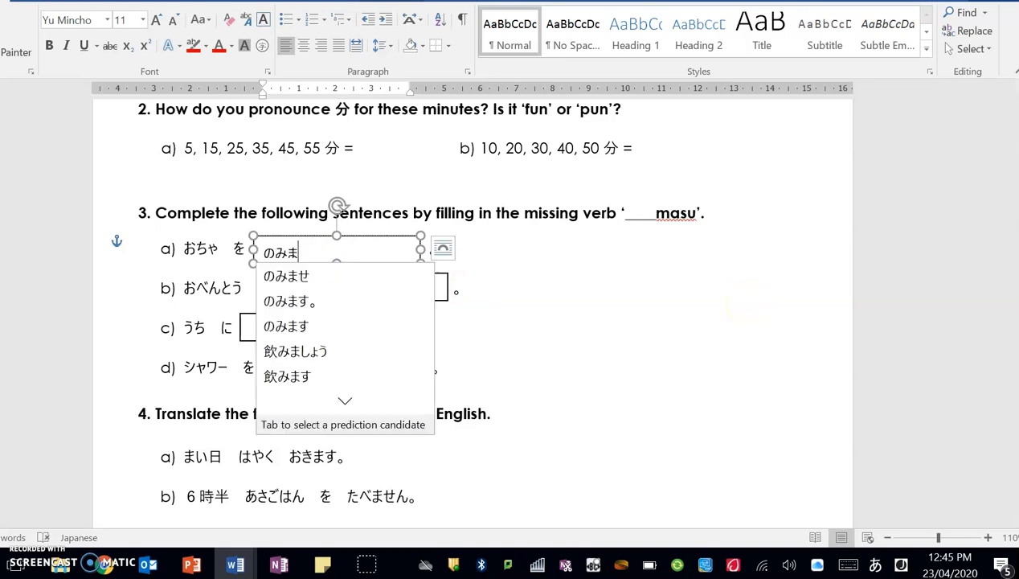
{"action": "type", "text": "."}
{"action": "key", "text": "Return"}
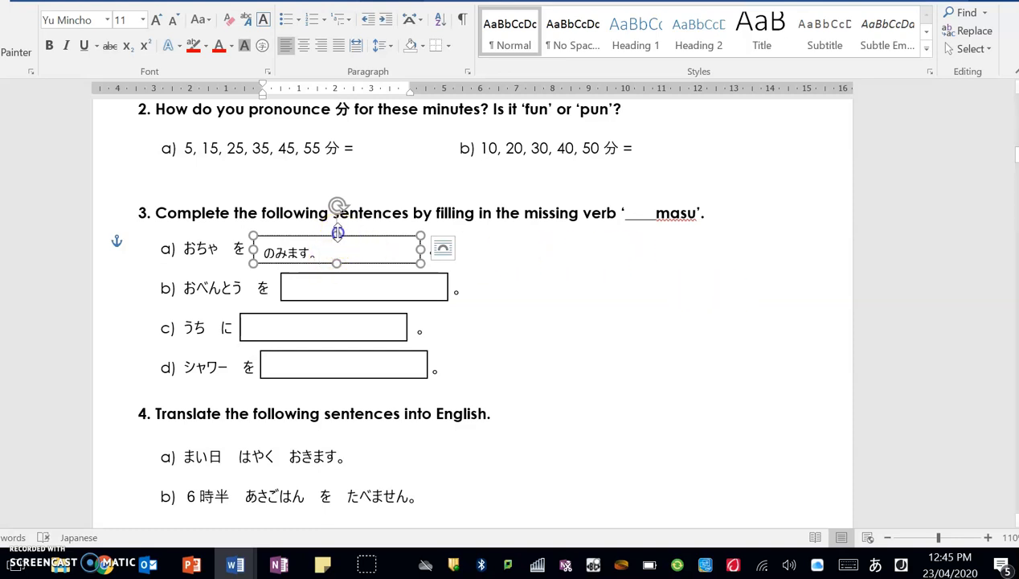
{"action": "left_click", "coordinate": [552, 282]}
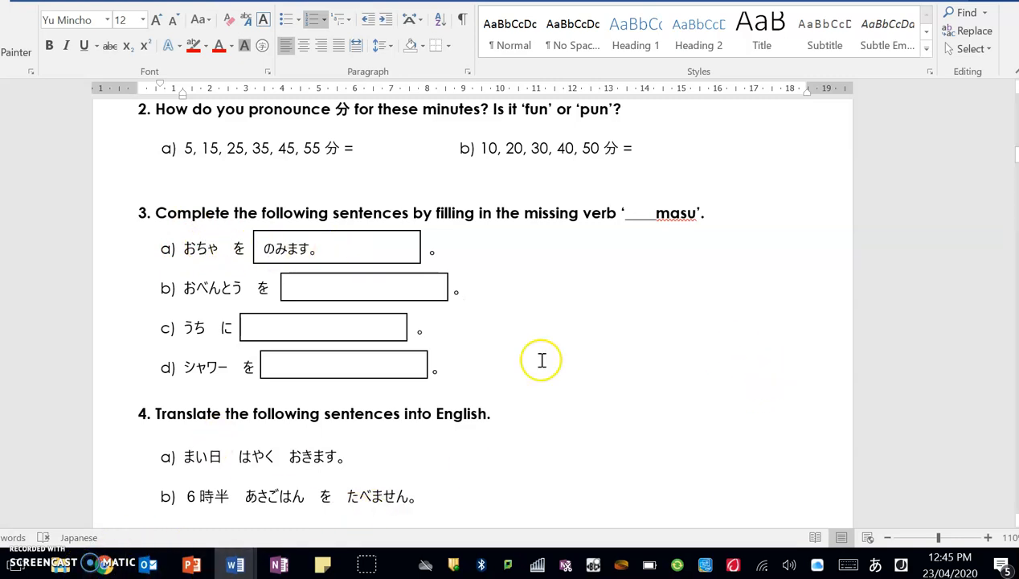
{"action": "scroll", "coordinate": [660, 323], "scroll_direction": "up", "scroll_amount": 8}
{"action": "scroll", "coordinate": [666, 327], "scroll_direction": "up", "scroll_amount": 8}
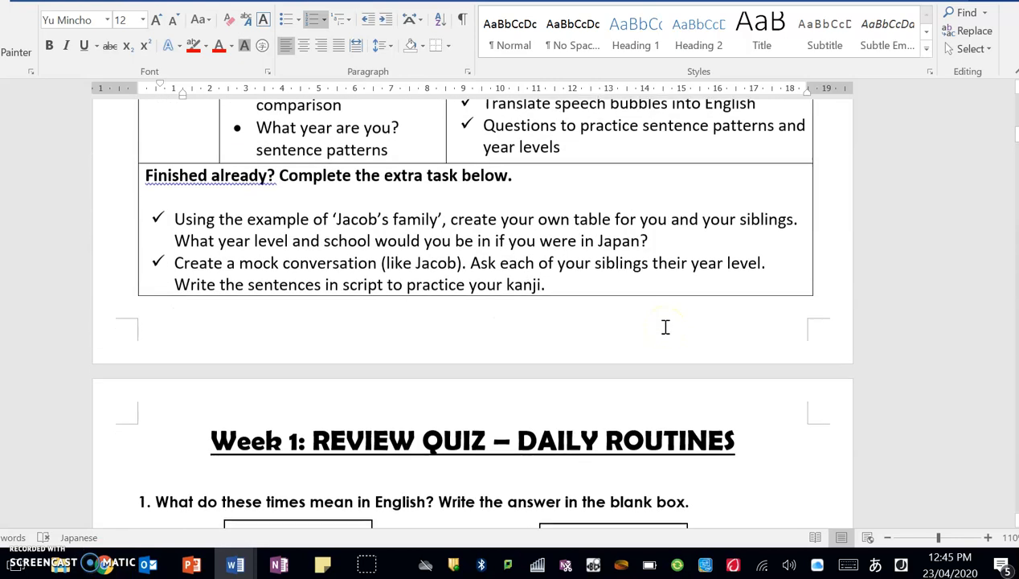